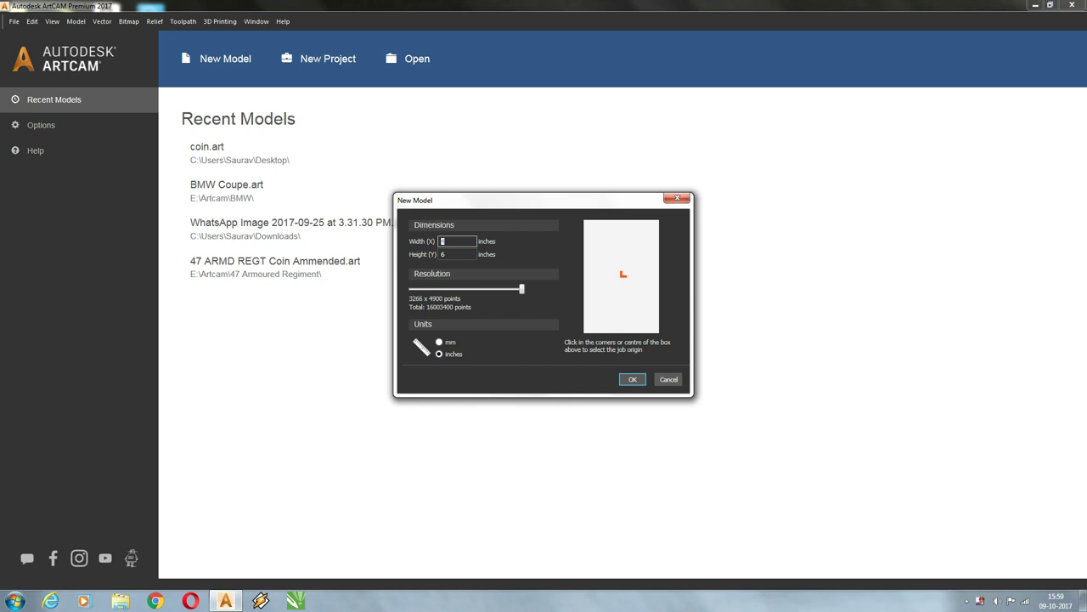
Step: Create a new model 4 inches wide and 4 inches high
key(Tab)
text(4)
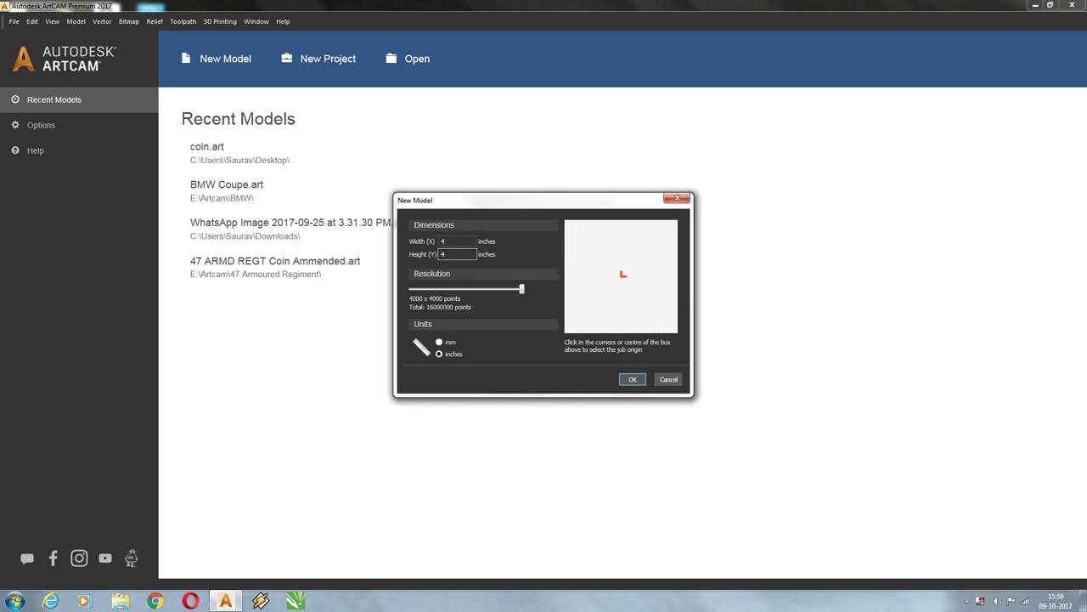
key(Return)
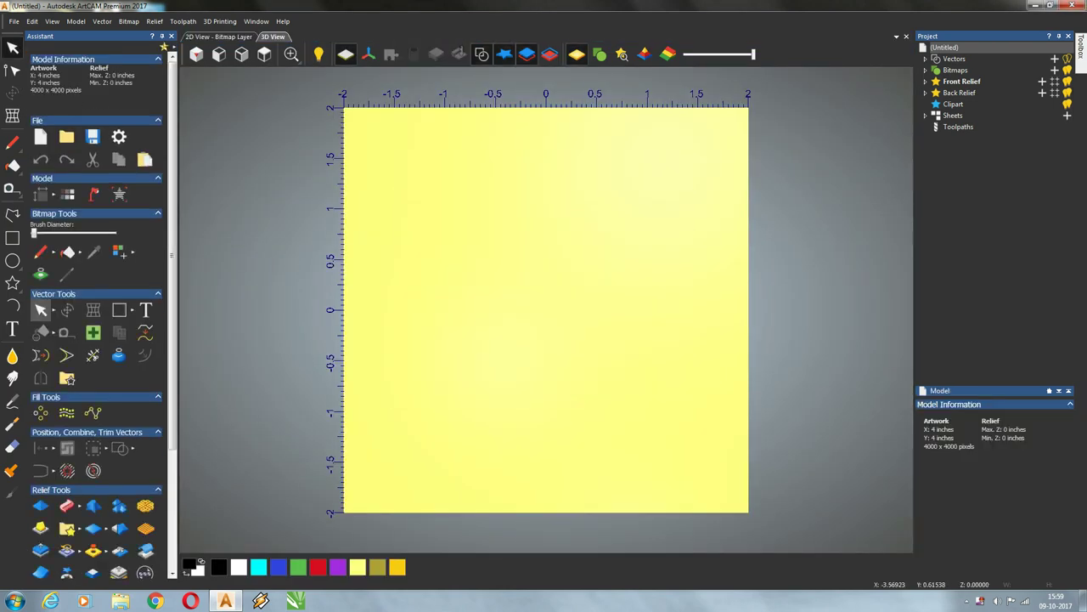
Step: Draw a circle about 2.08 inches in diameter near the centre of the model
click(12, 261)
drag(544, 306, 635, 358)
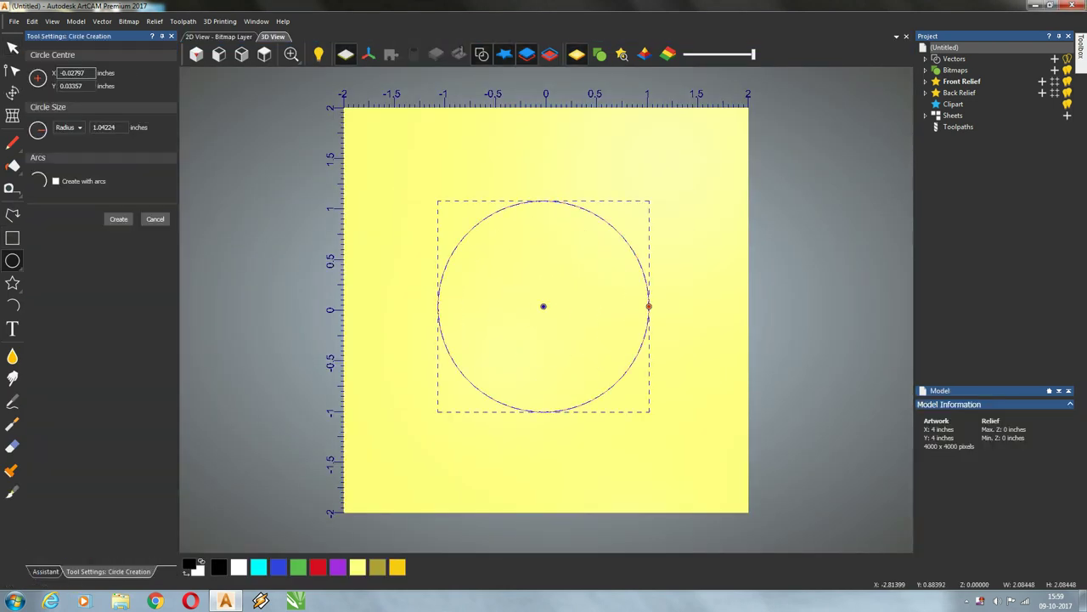
click(119, 219)
Step: Resize the circle to 3 by 3 inches and centre it in the model
key(t)
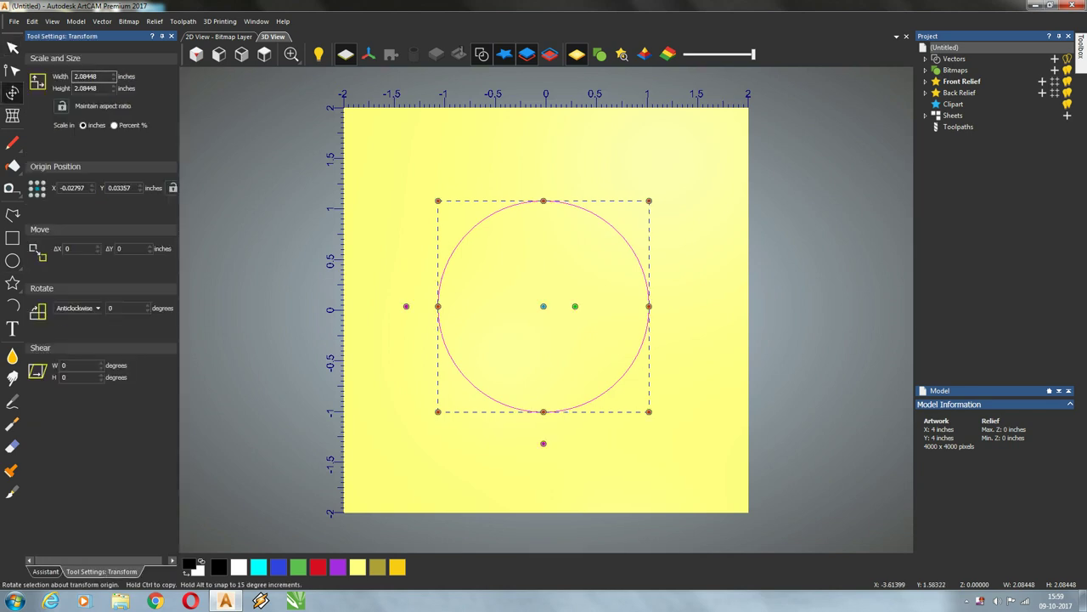
double_click(86, 77)
text(3)
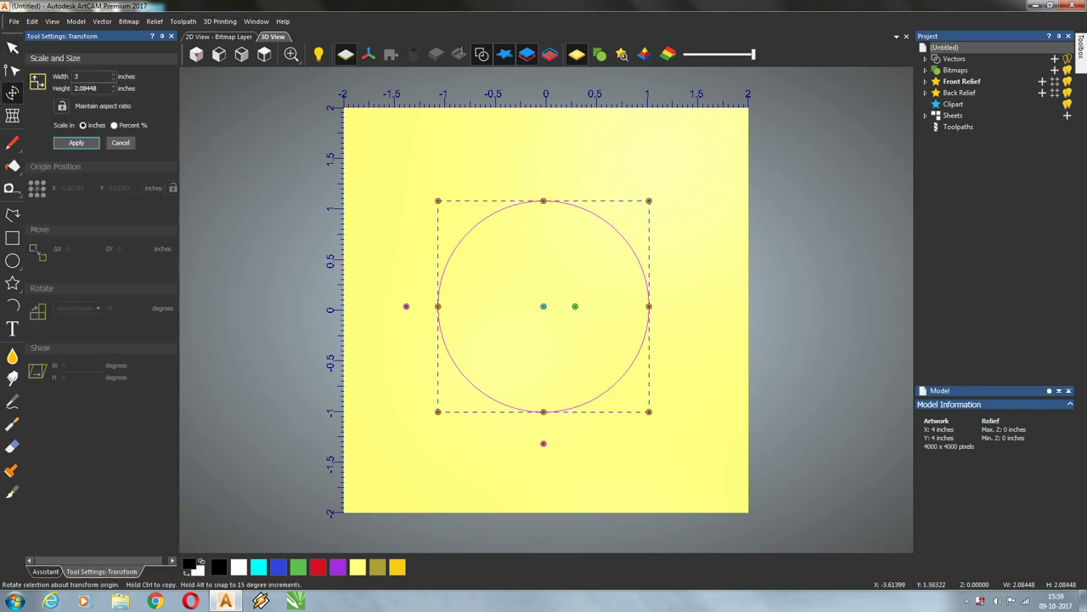
key(Tab)
text(3)
click(76, 142)
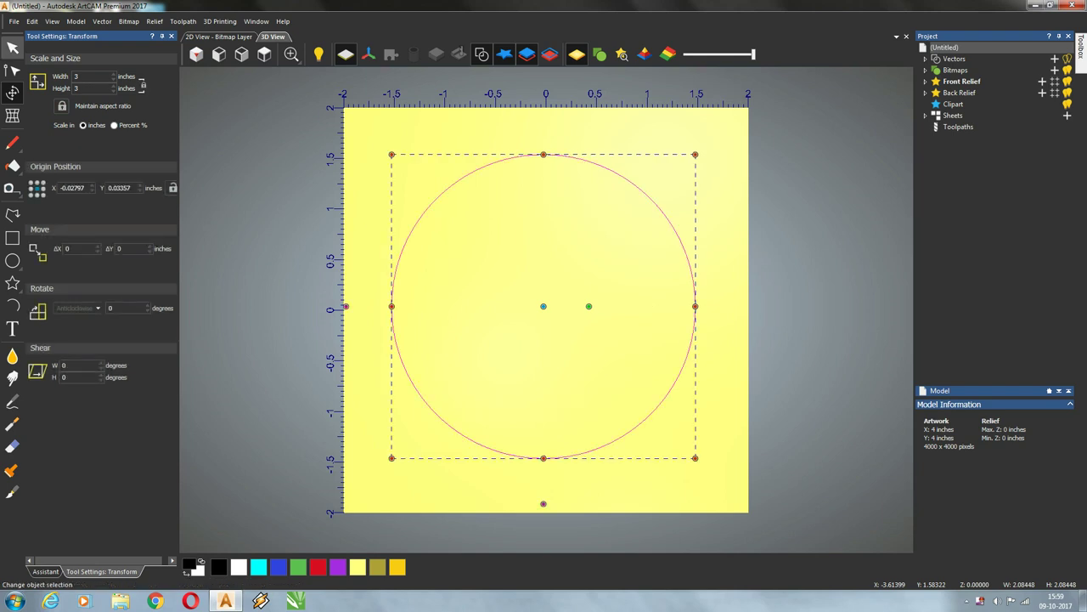
click(12, 49)
key(F9)
Step: Remove the two lower spans of the circle in the 2D view, keeping only the upper semicircular arc
key(F2)
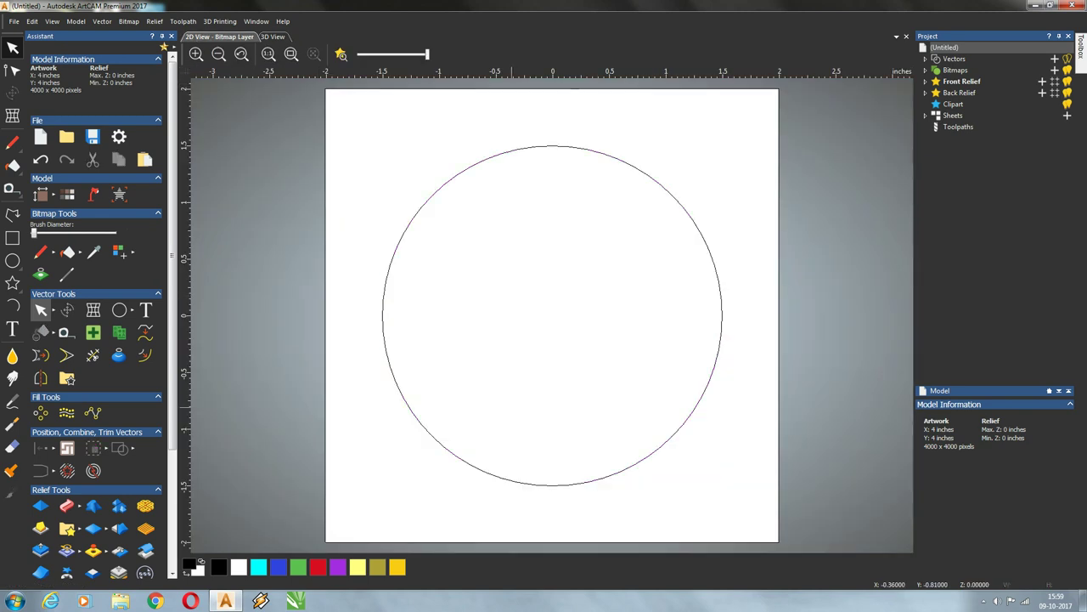
key(n)
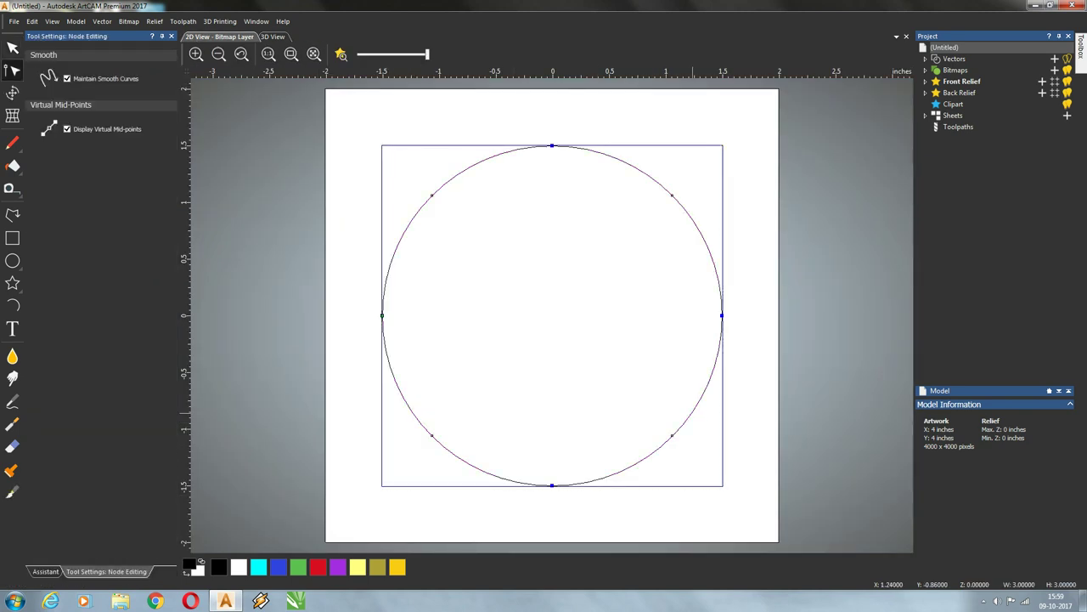
key(r)
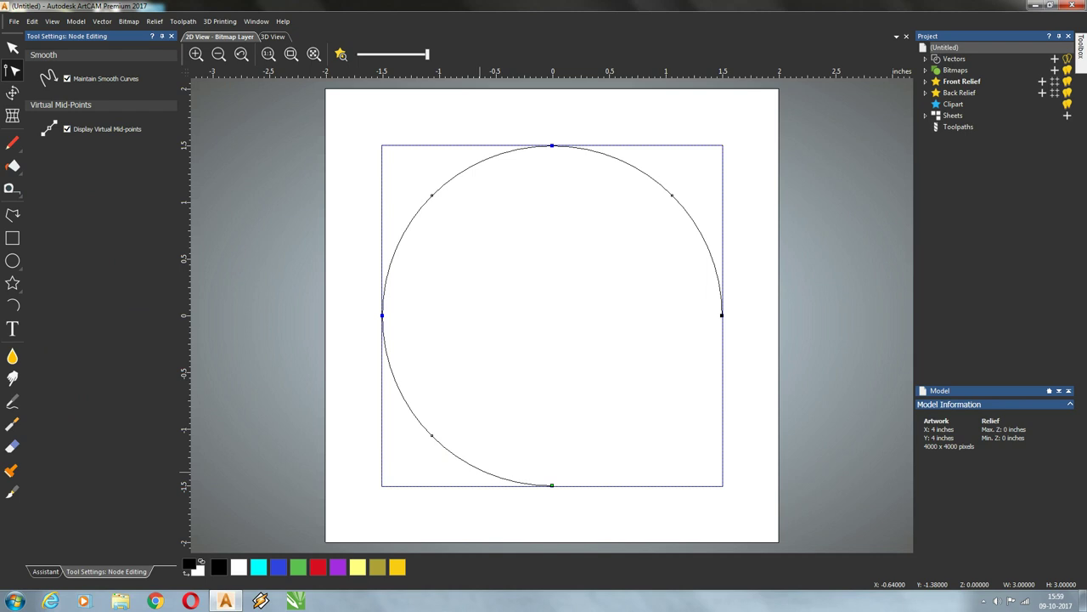
key(Delete)
key(n)
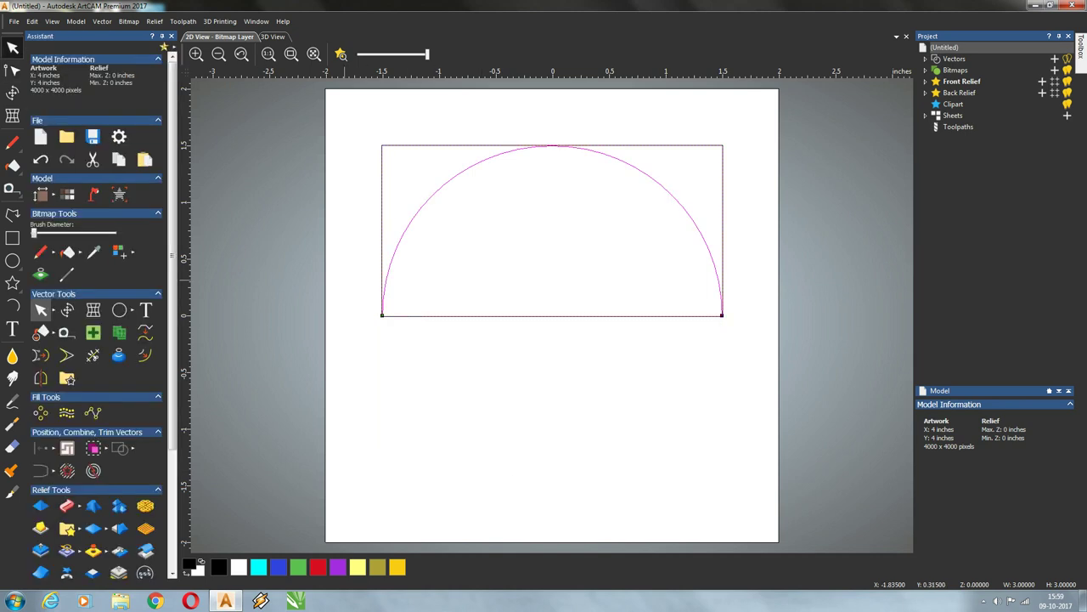
key(Escape)
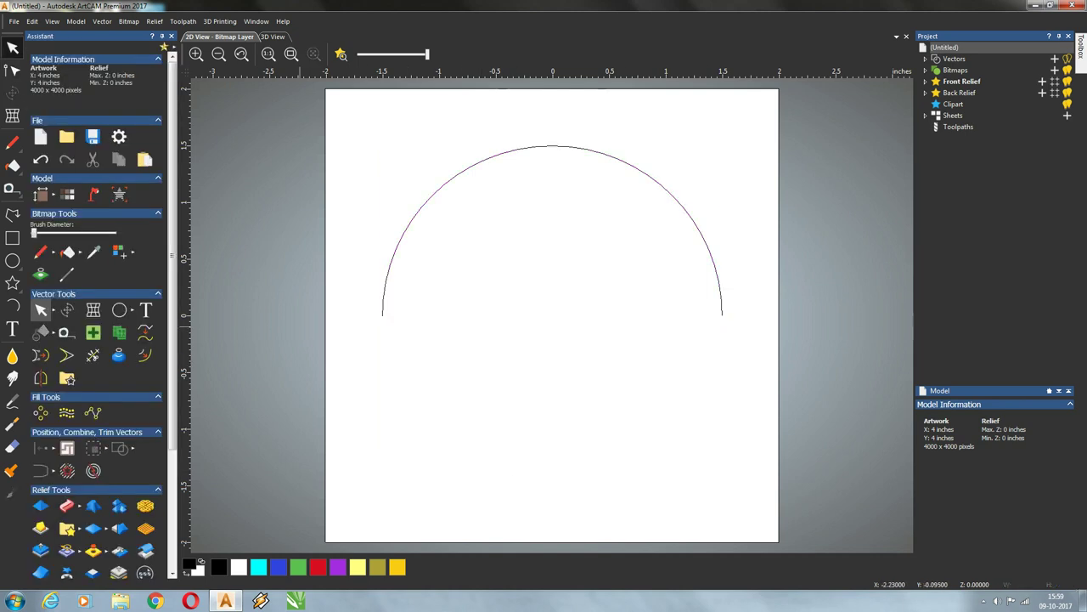
Step: Import the 3D model ornament_008.STL as a relief
click(155, 21)
mouse_move(213, 39)
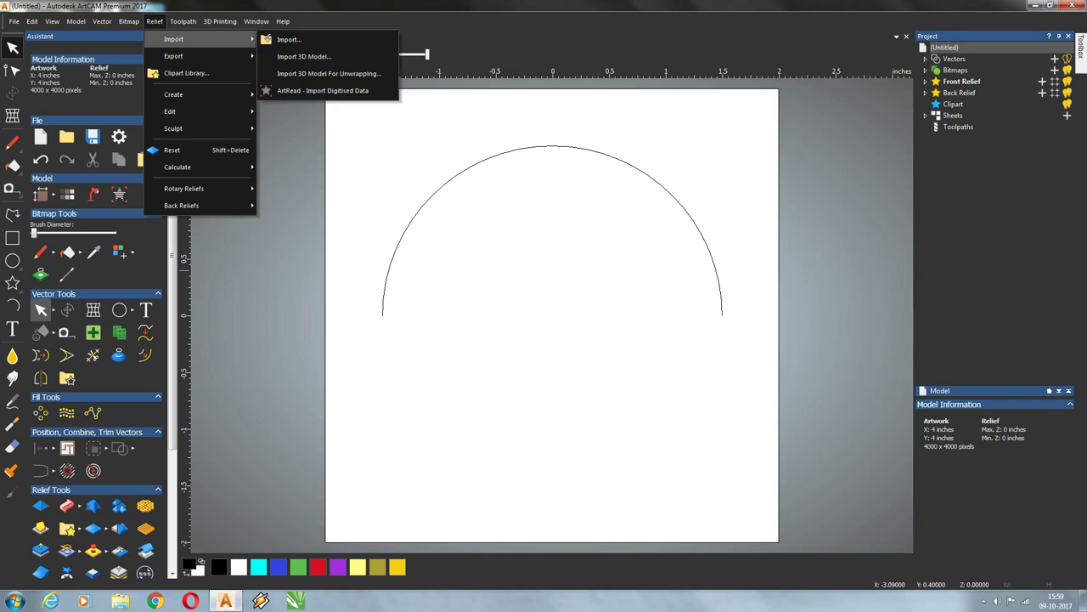
click(305, 57)
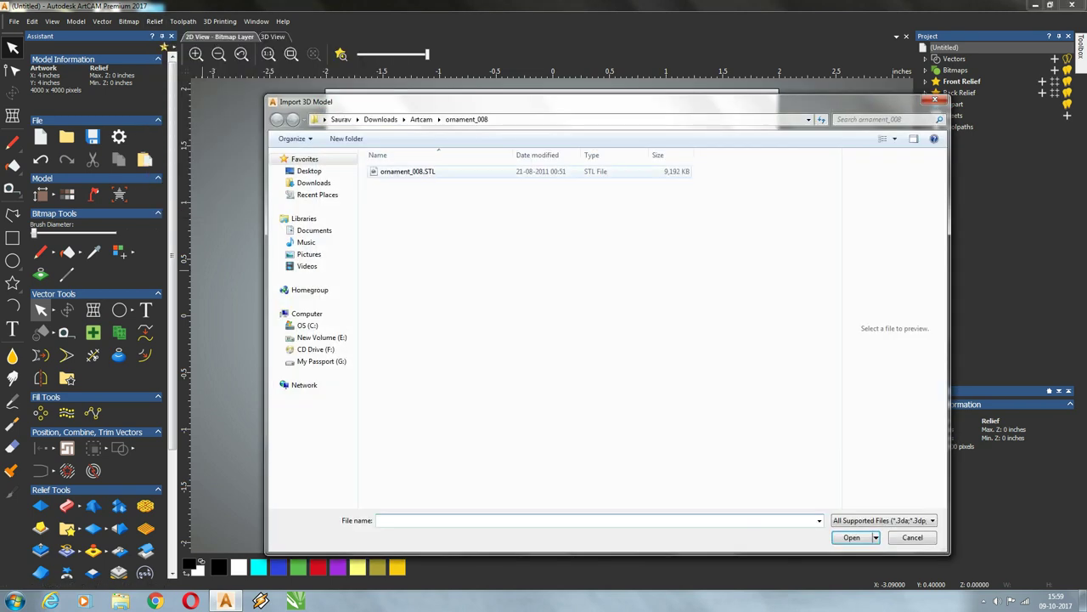
click(408, 171)
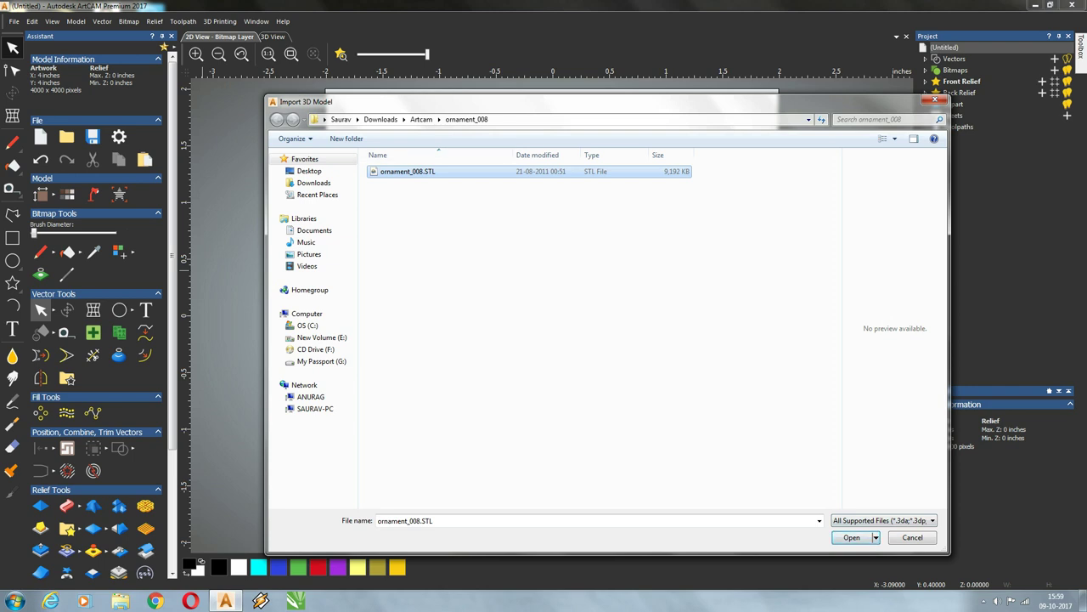
click(852, 537)
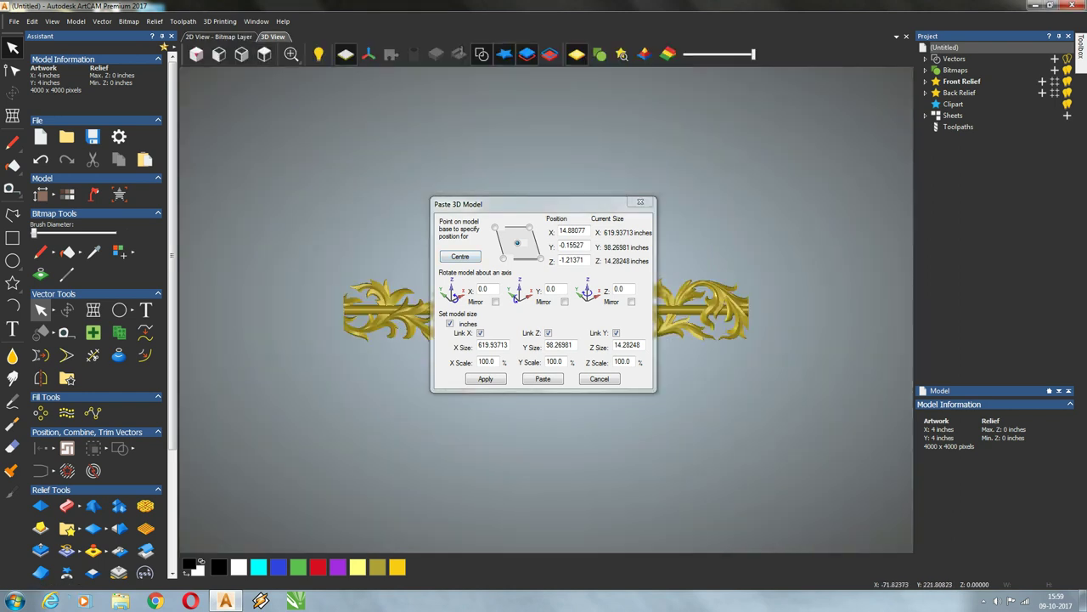
Step: Toggle the back relief display and centre the imported ornament on the model origin
drag(510, 204, 249, 214)
click(549, 54)
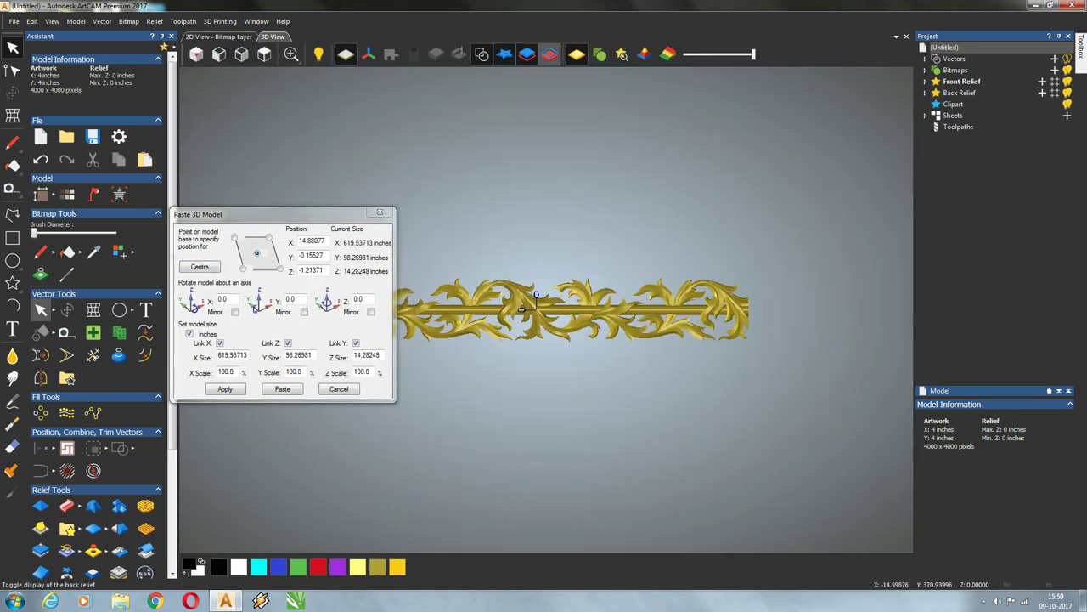
scroll(479, 302, down, 5)
scroll(543, 306, up, 5)
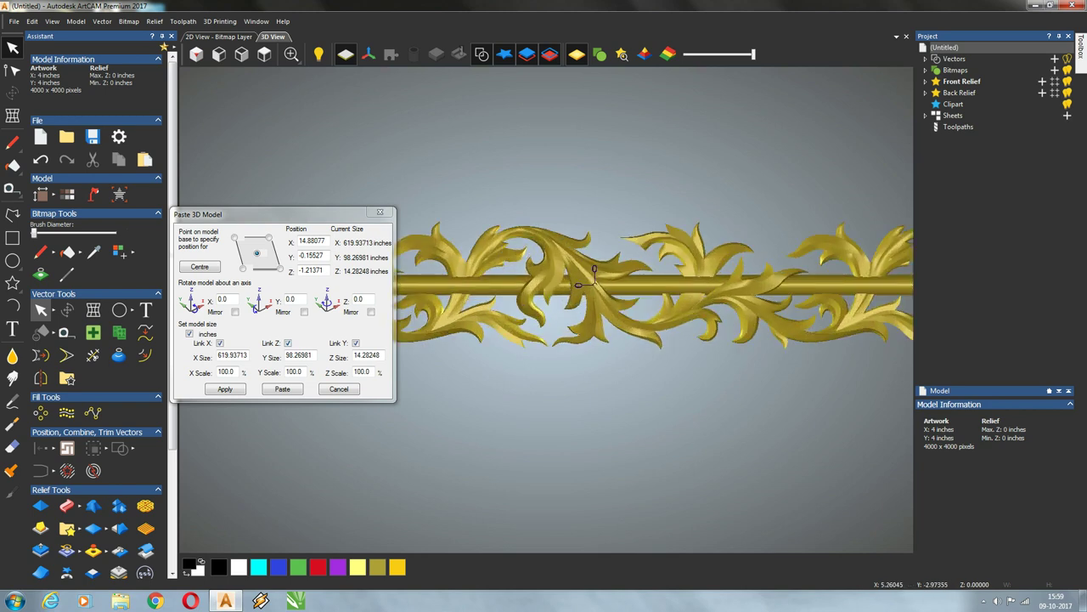
scroll(527, 302, down, 3)
click(199, 266)
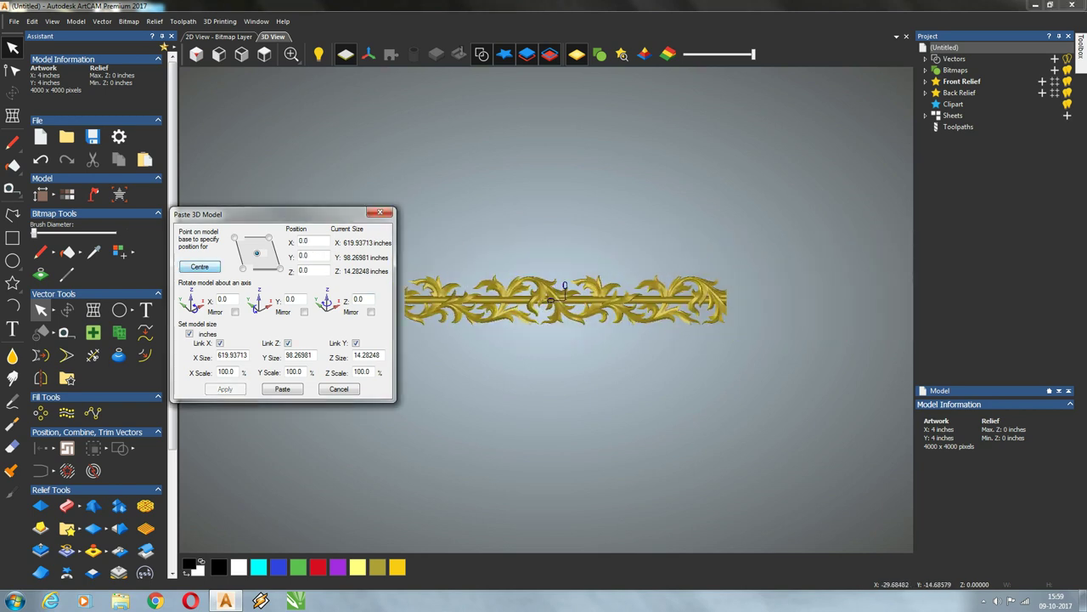
Step: Scale the ornament to an X size of 30 inches with the Y and Z sizes linked
double_click(231, 355)
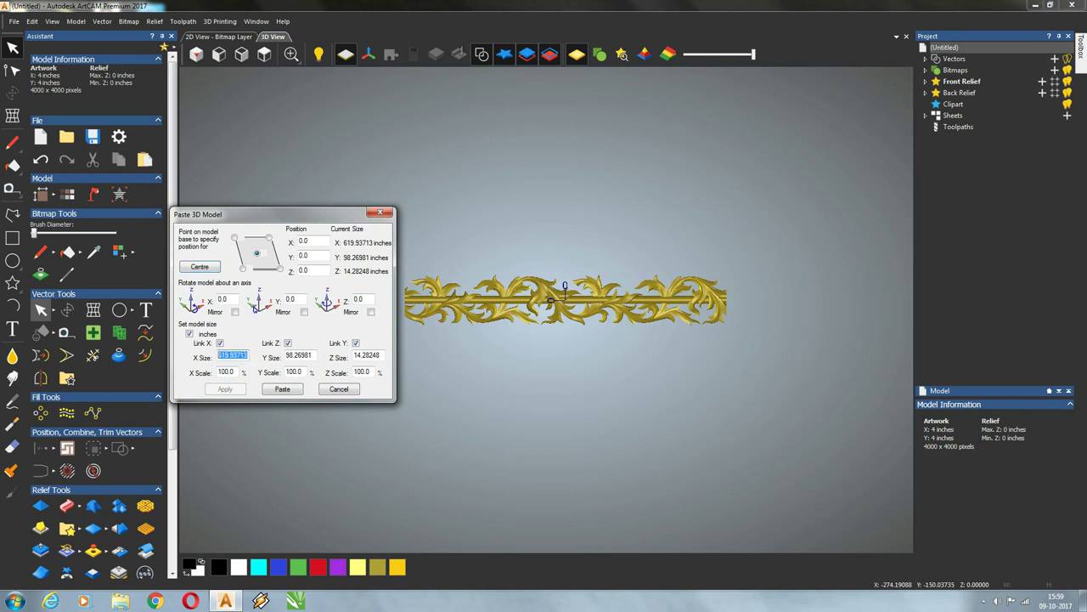
text(30)
key(Return)
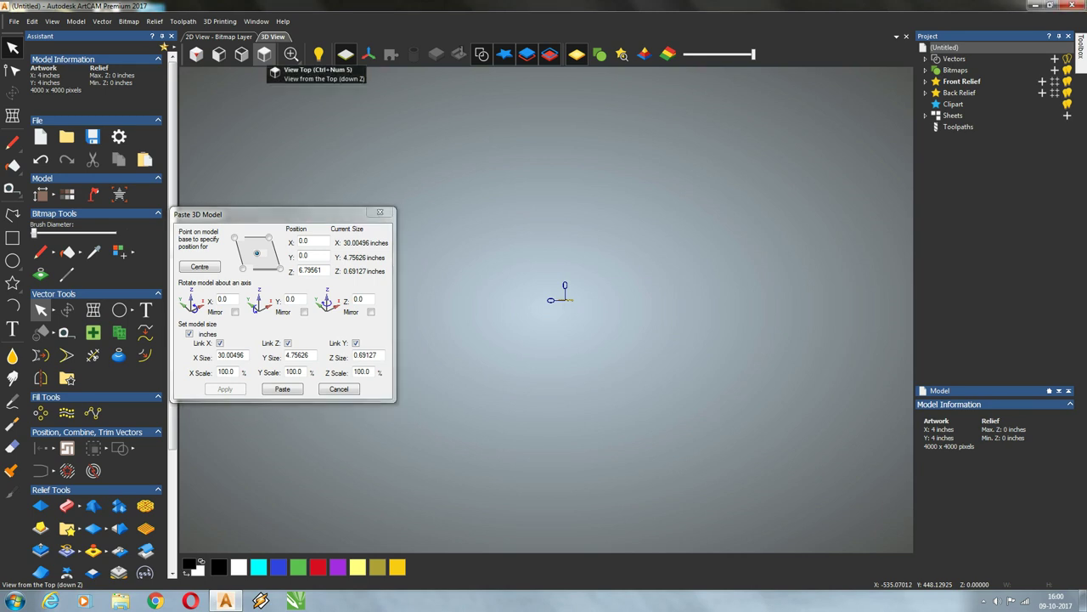
click(264, 54)
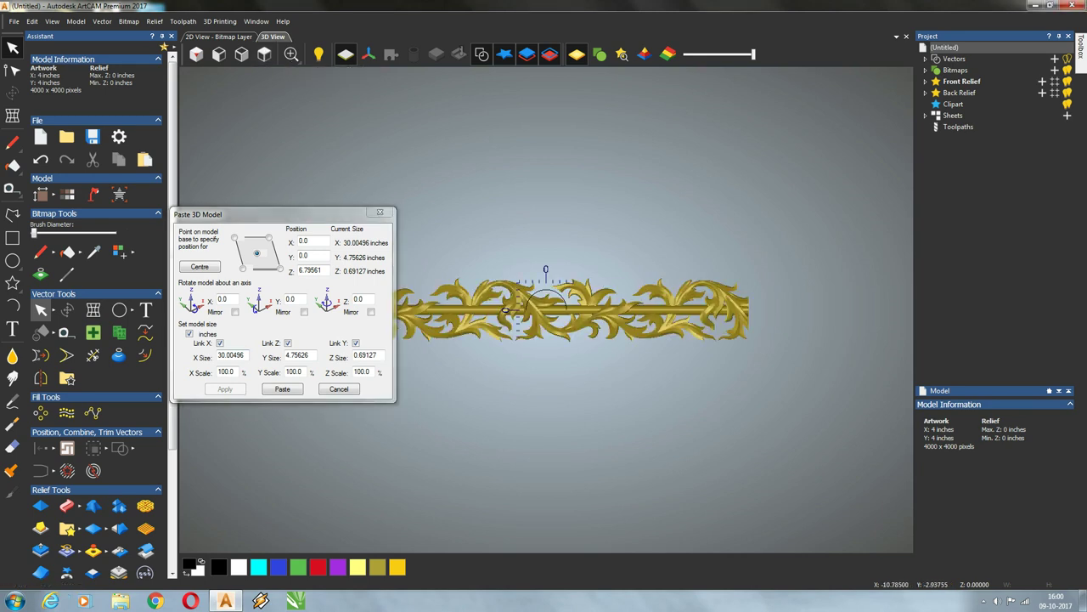
Step: Scale the ornament to an X size of 1.5 inches with linked proportions
double_click(231, 355)
text(2)
key(BackSpace)
text(1.5)
key(Return)
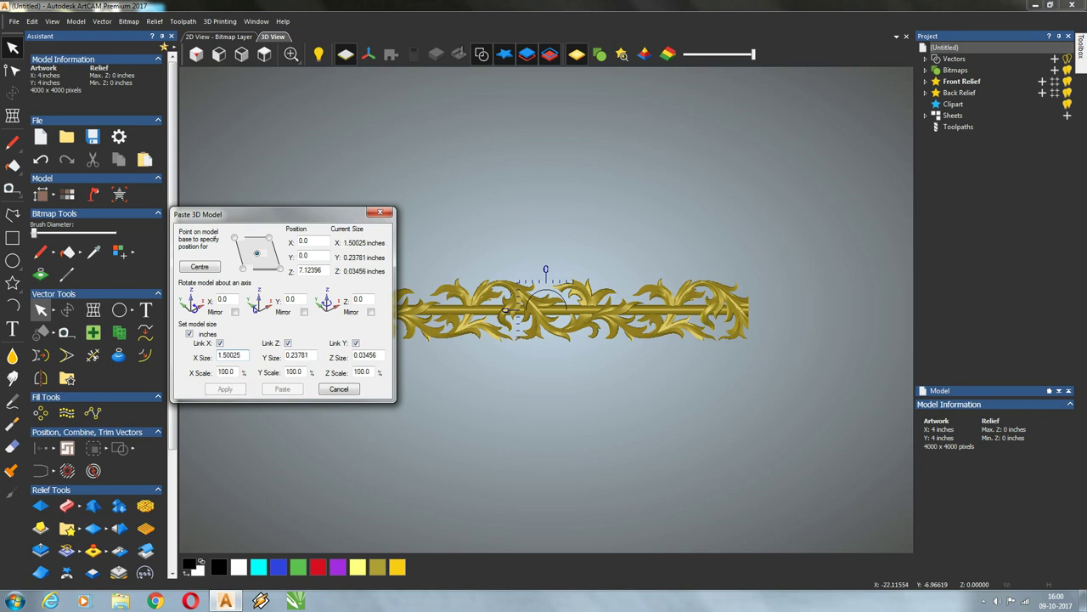
scroll(545, 311, up, 8)
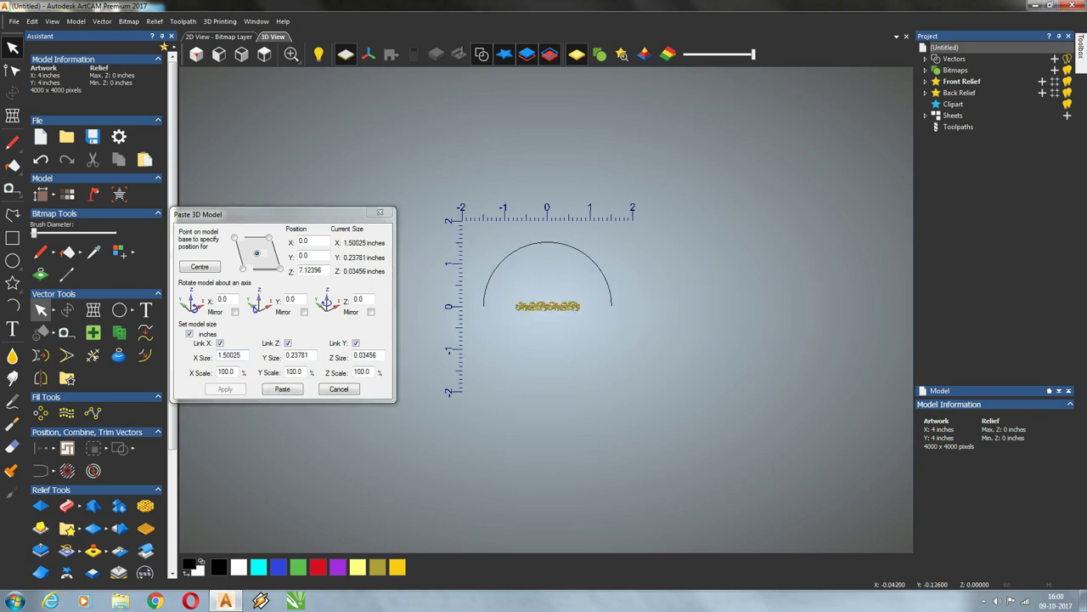
Step: Recentre the ornament at zero and paste it with an X size of 1.25 inches
click(199, 266)
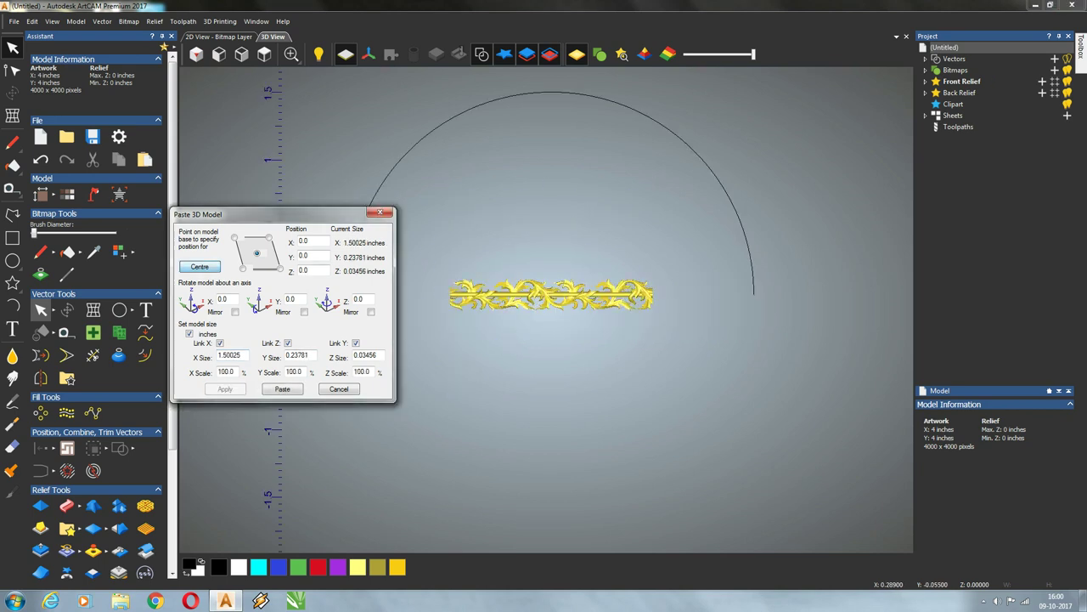
double_click(230, 355)
text(1.25)
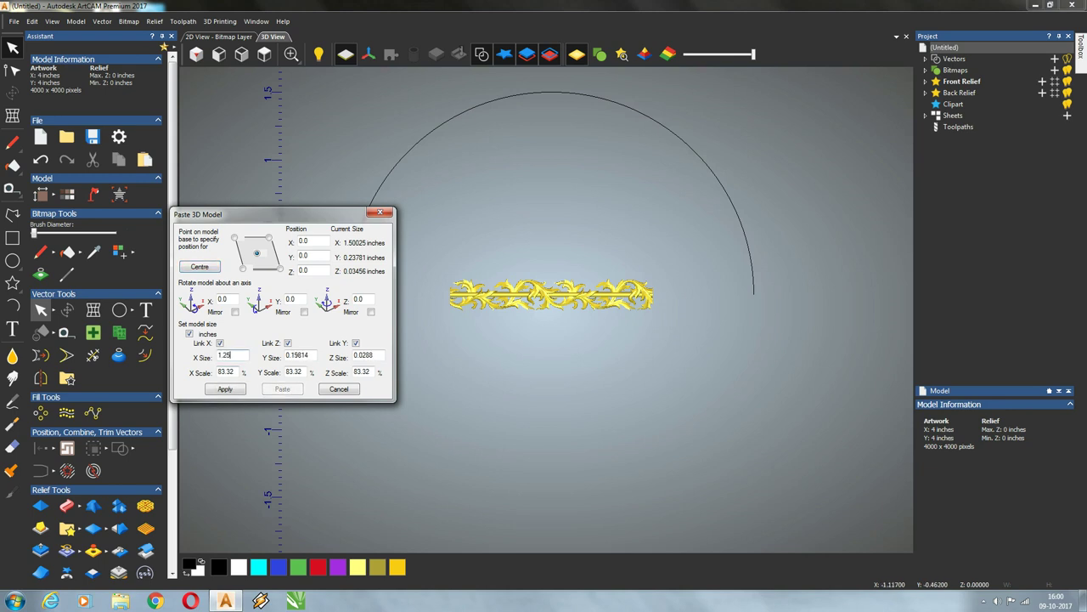
click(225, 388)
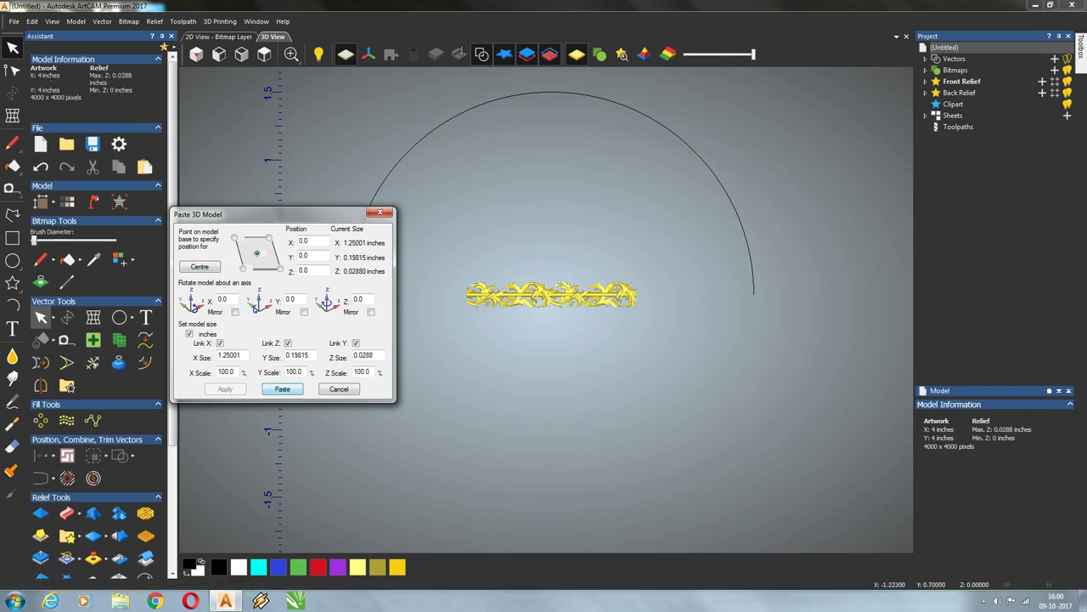
click(380, 212)
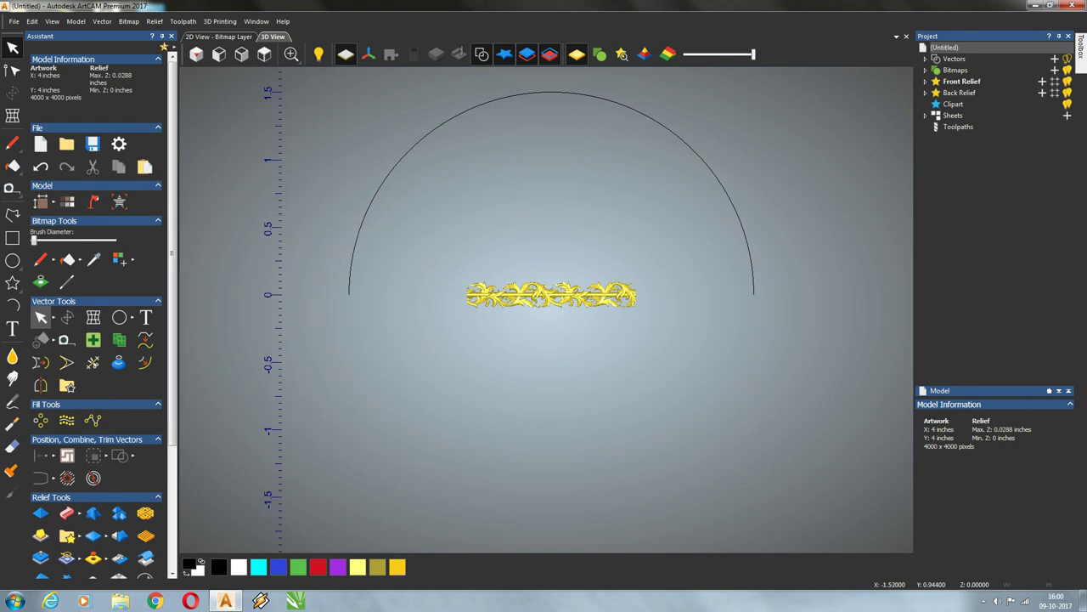
Step: Select the pasted ornament and start an Envelope Distortion on it
click(264, 54)
scroll(529, 298, up, 3)
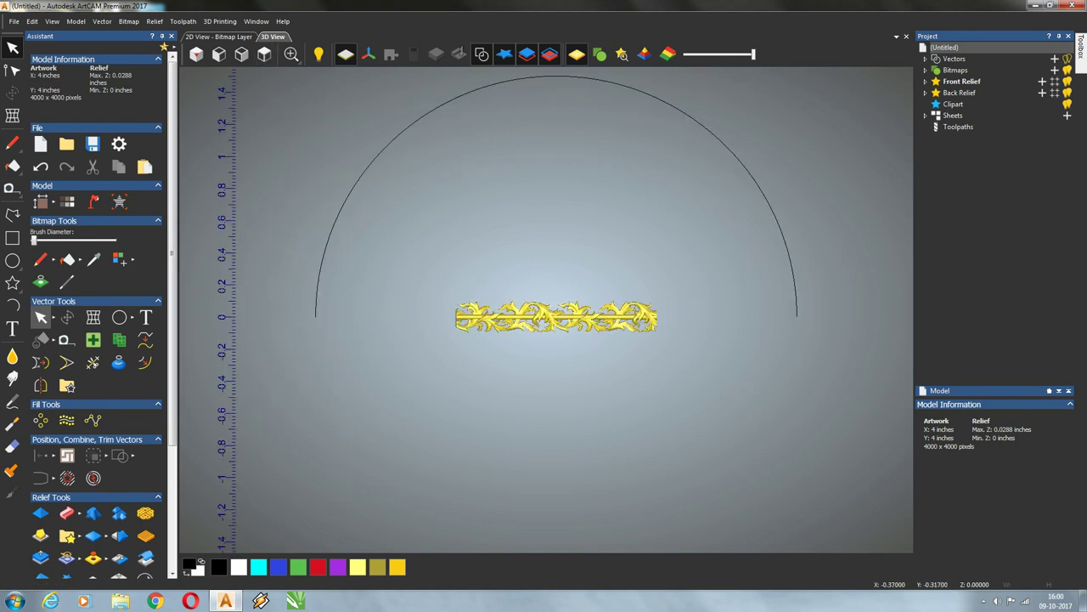
click(557, 323)
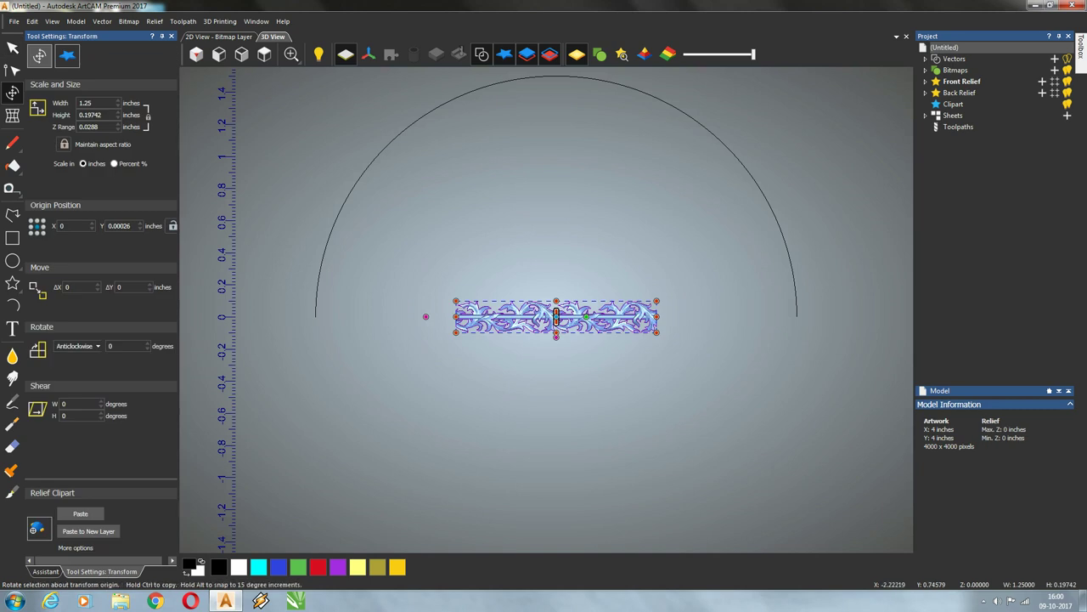
click(13, 47)
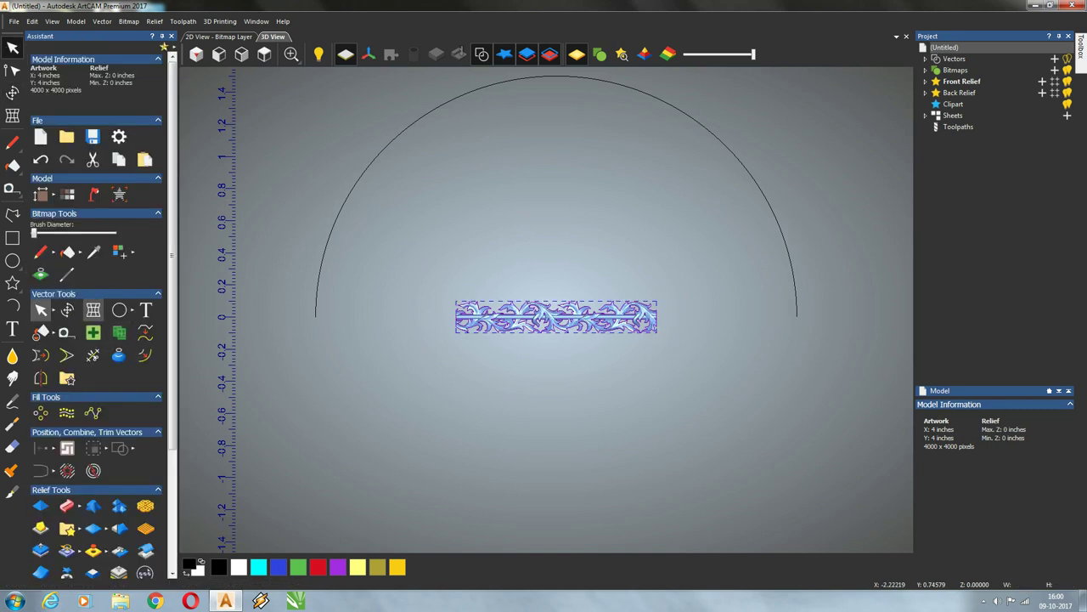
click(94, 310)
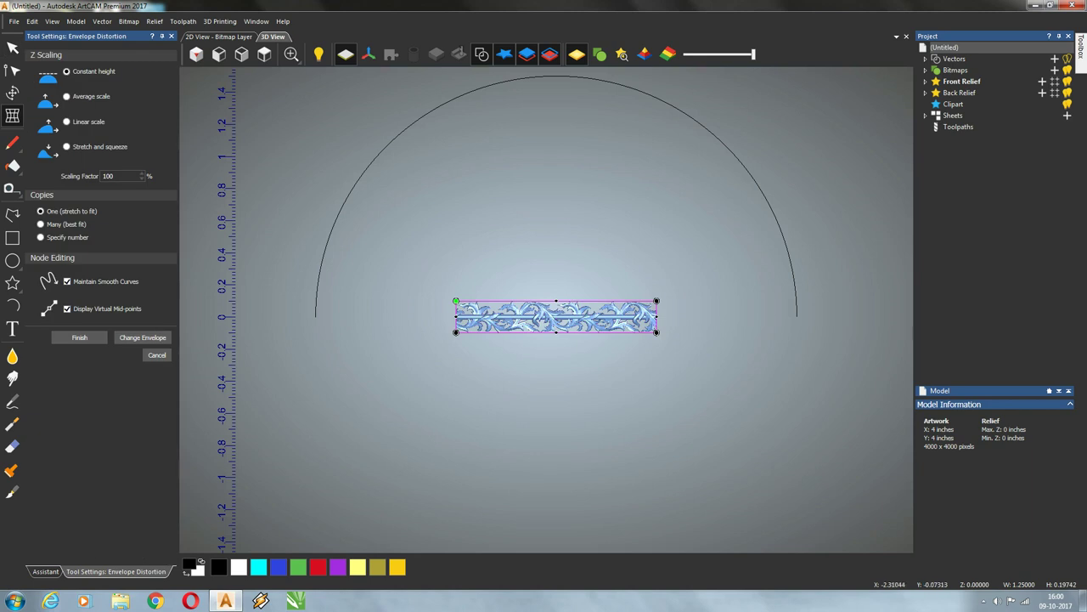
Step: Change the envelope to wrap the ornament along the semicircular arc, with centre offset and automatic width, and apply the distortion
click(143, 337)
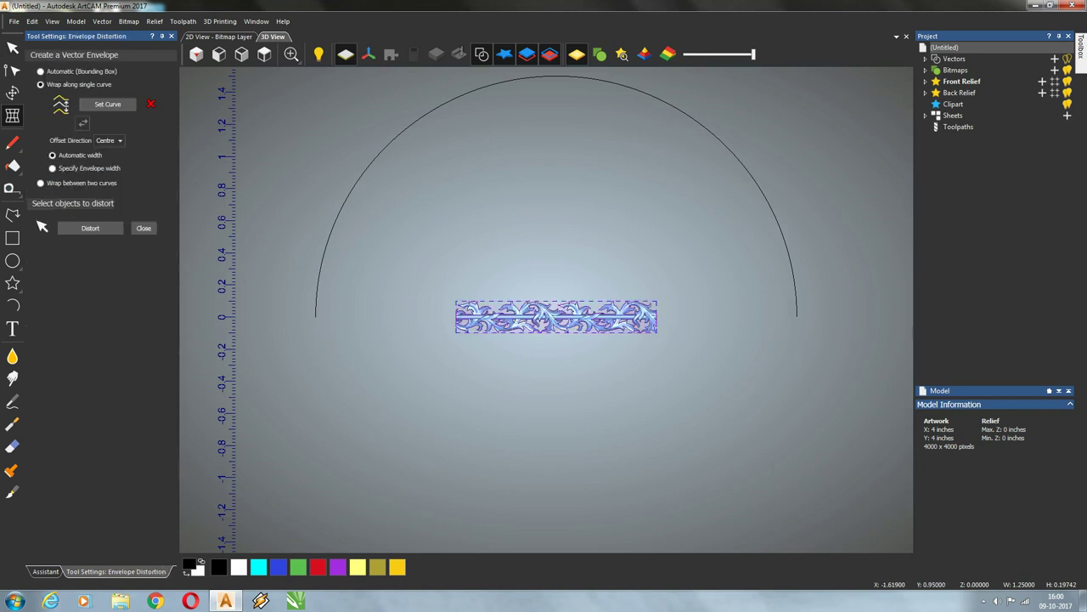
click(388, 143)
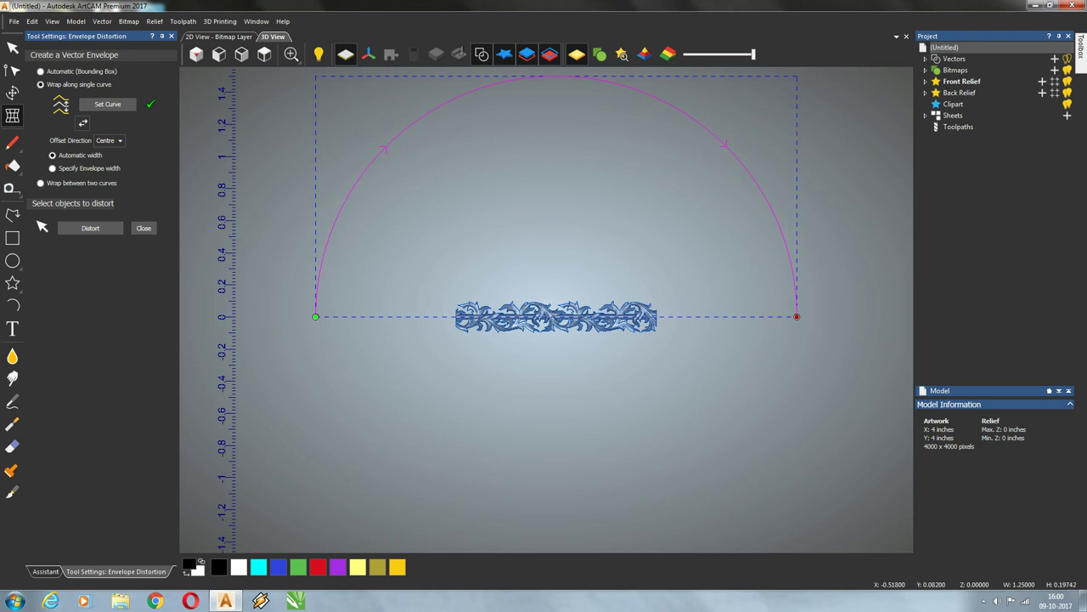
click(473, 304)
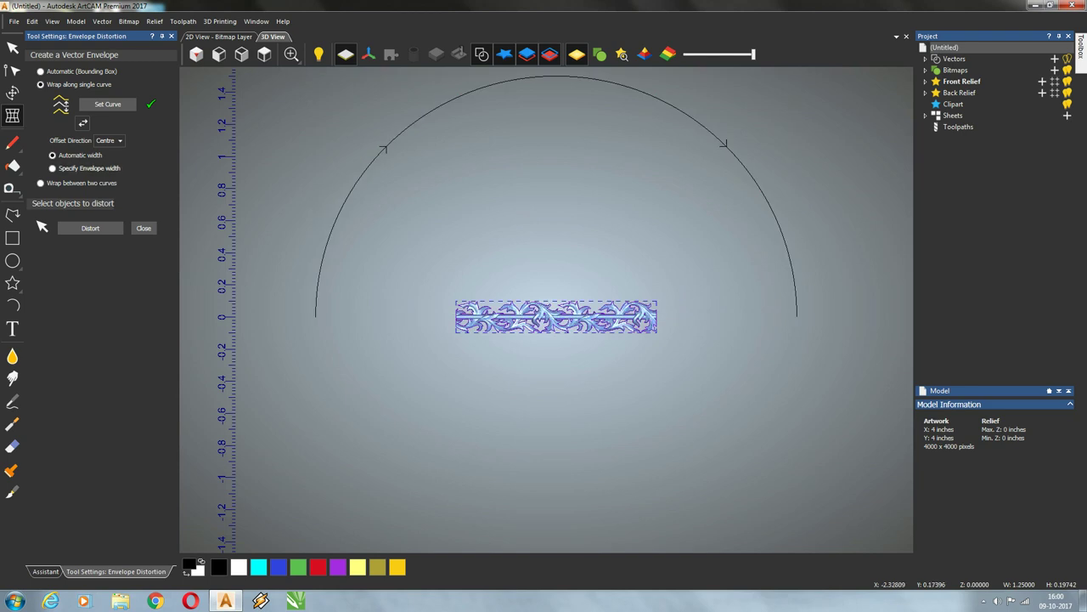
click(61, 168)
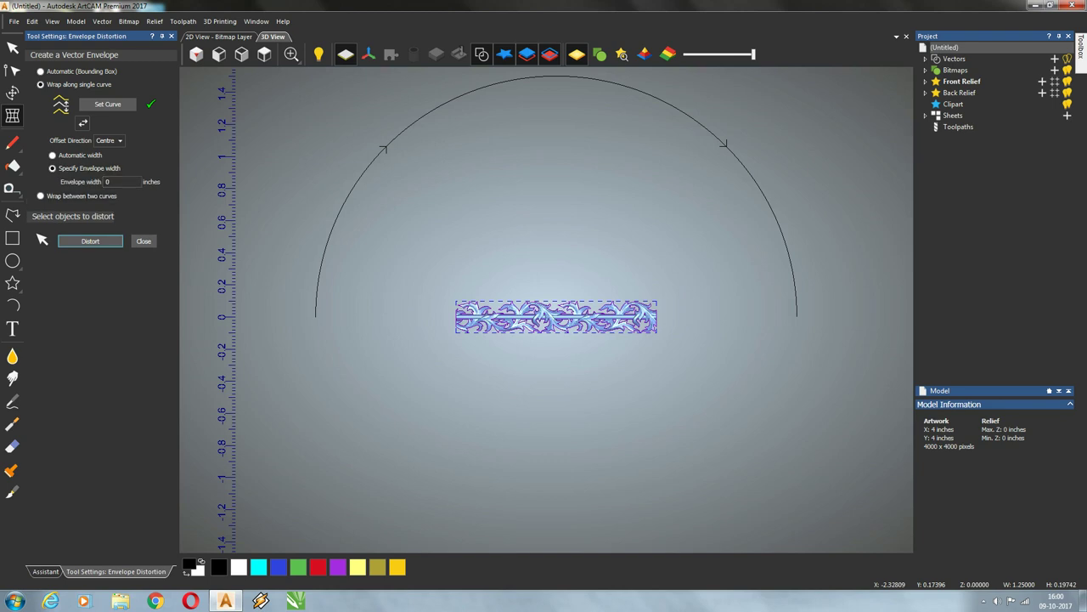
click(76, 155)
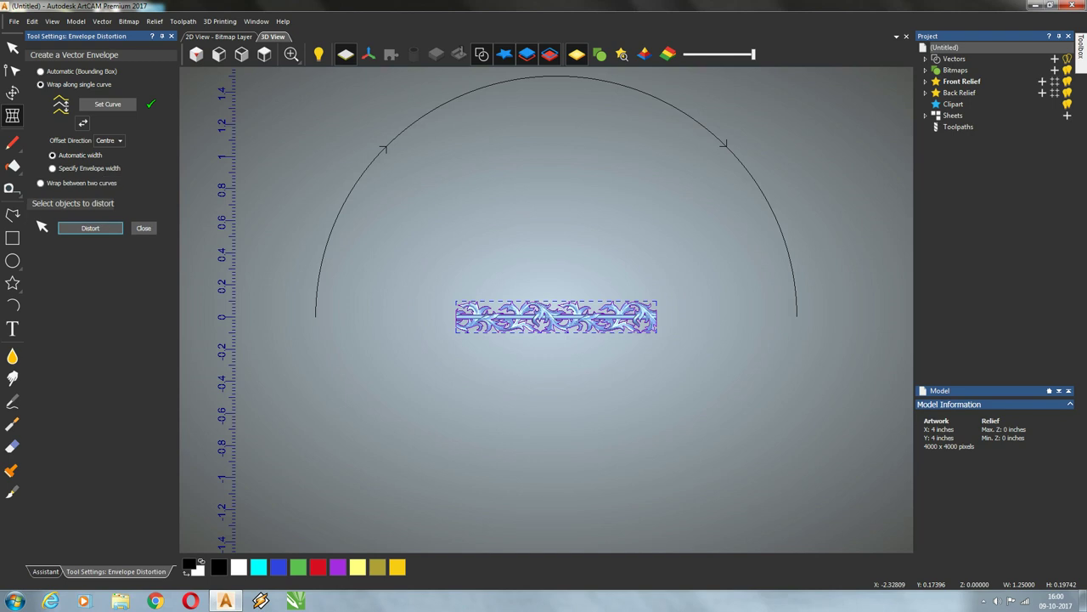
click(90, 227)
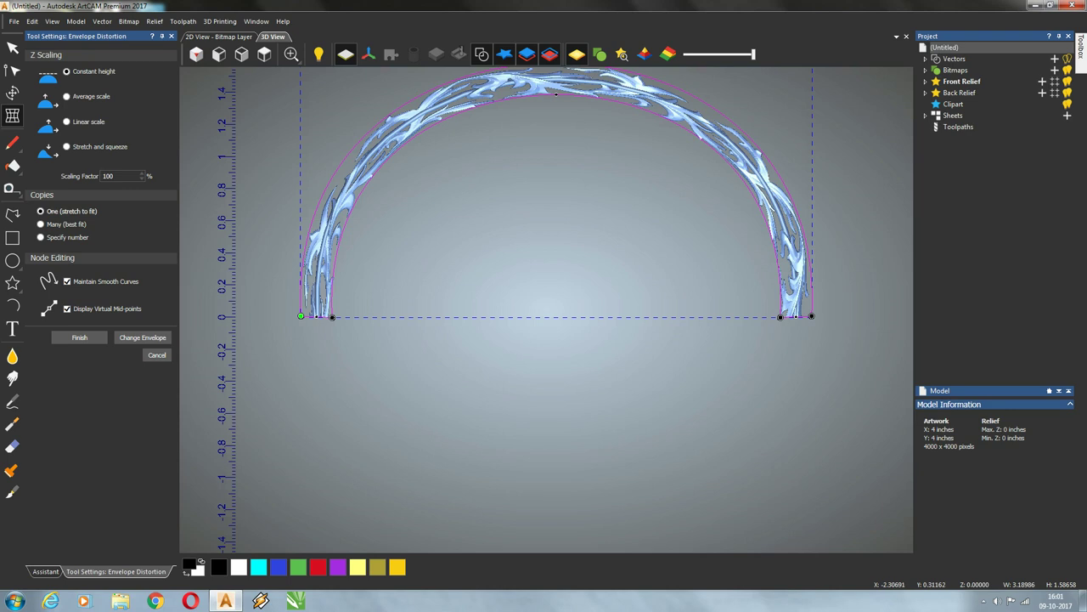
Step: Fill the arc envelope with Many (best fit) copies of the ornament and finish the distortion
click(61, 224)
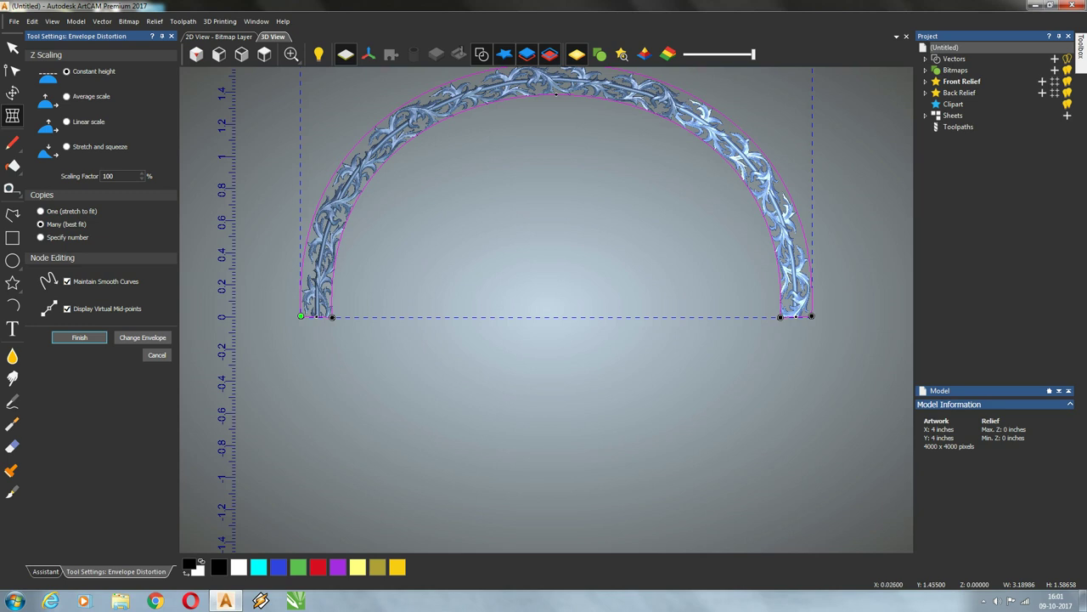
scroll(592, 286, down, 2)
scroll(577, 153, up, 2)
drag(592, 255, 631, 168)
scroll(357, 295, up, 4)
drag(490, 297, 527, 293)
scroll(544, 310, down, 4)
drag(556, 356, 544, 416)
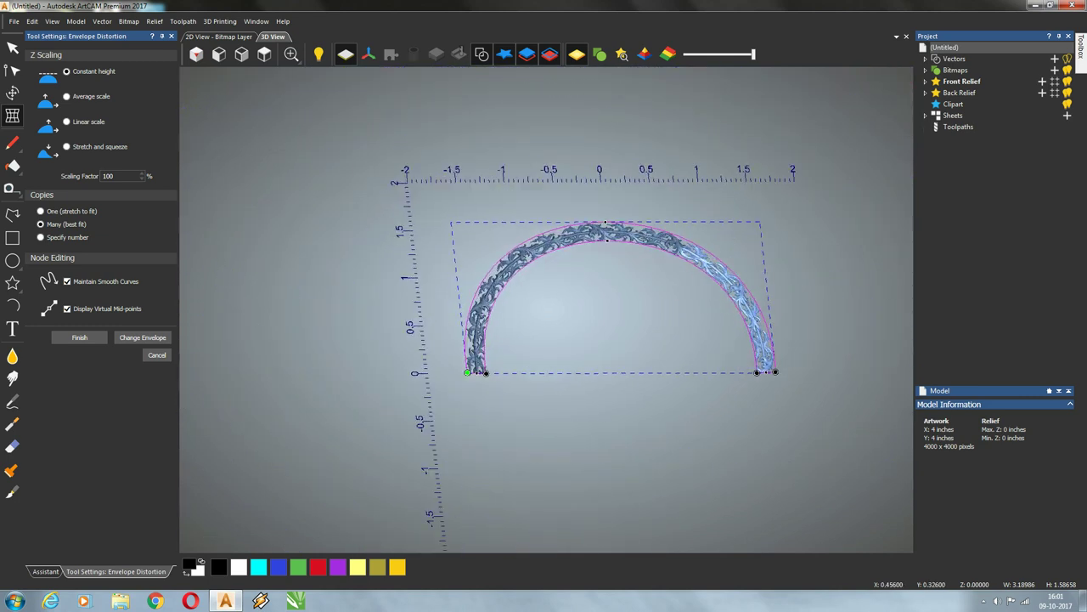
click(264, 53)
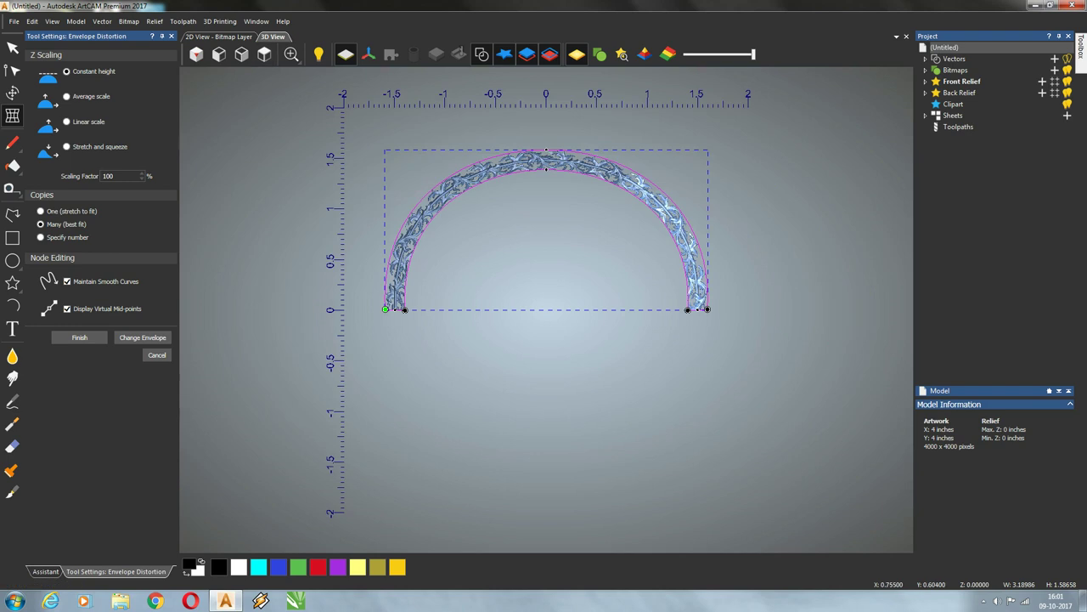
scroll(586, 191, up, 4)
scroll(534, 304, down, 2)
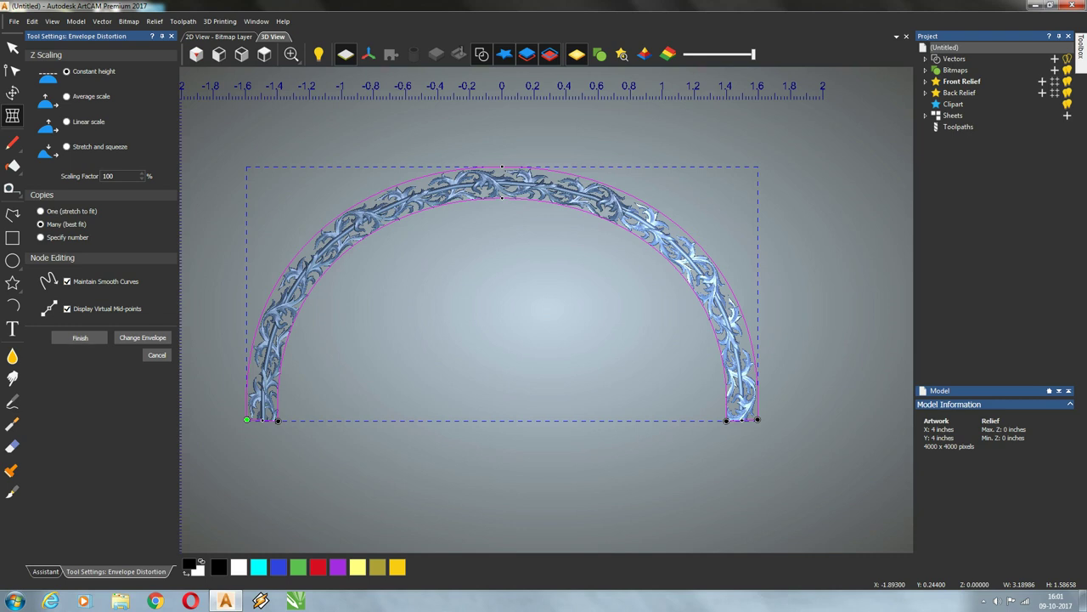
click(80, 337)
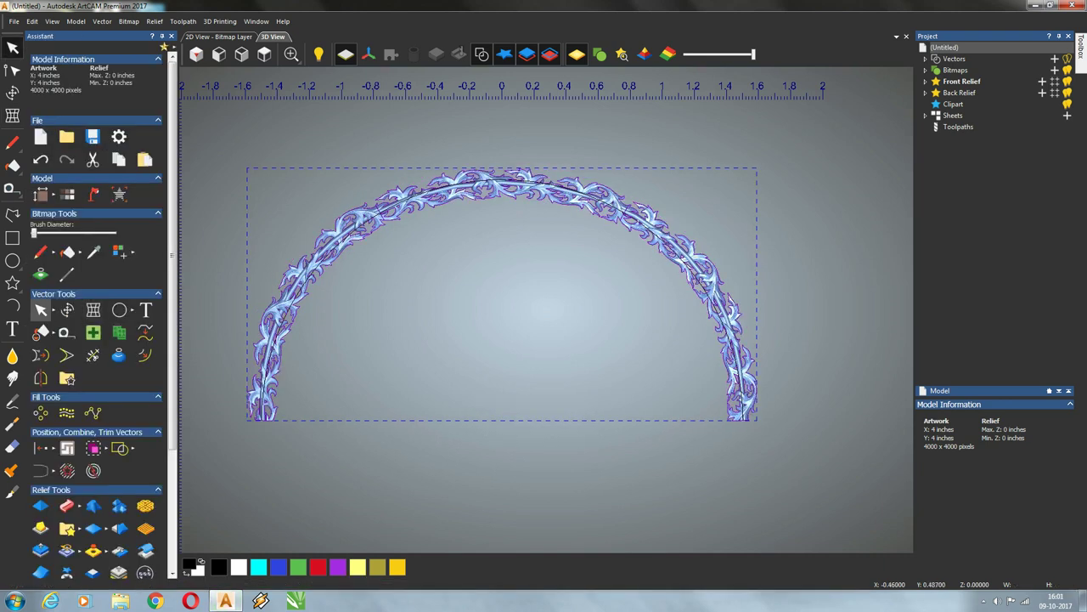
Step: Select all ornament pieces of the arc and mirror a copy of them vertically about the bottom edge
click(330, 266)
click(323, 259)
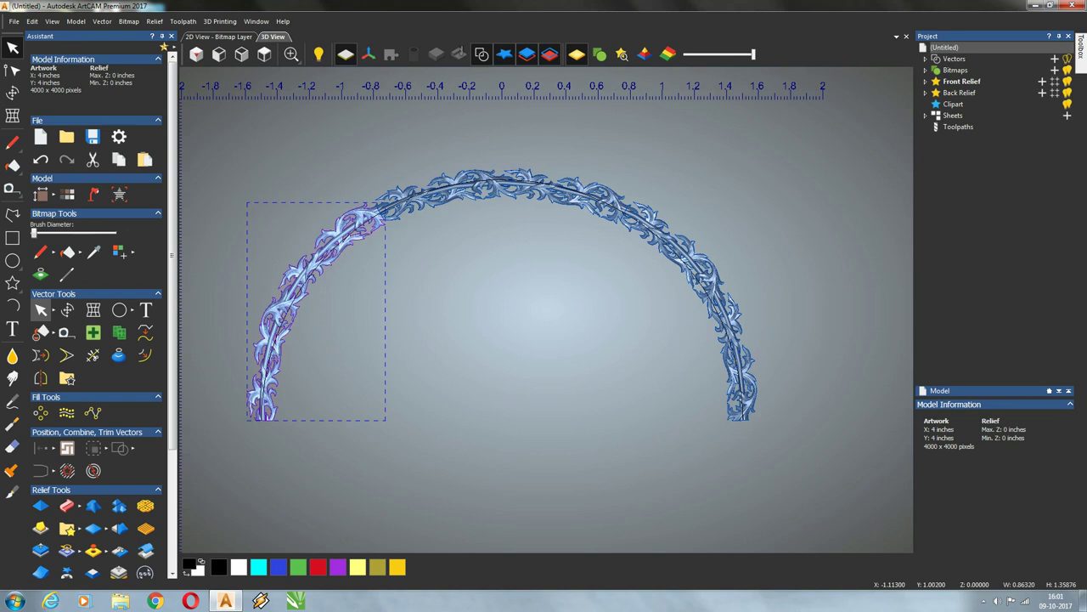
shift+click(403, 209)
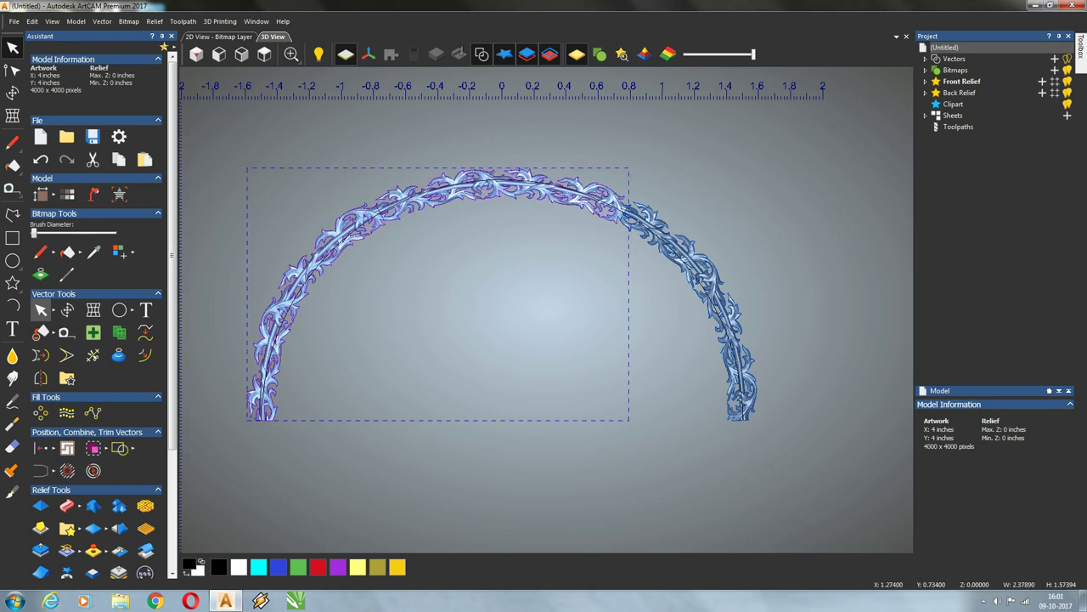
shift+click(705, 255)
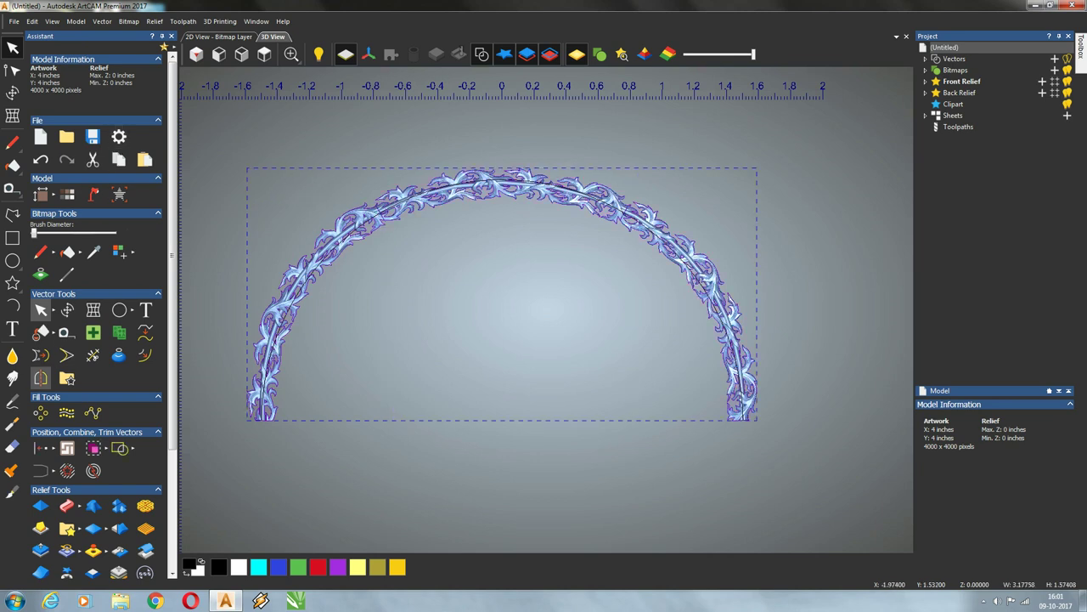
click(40, 378)
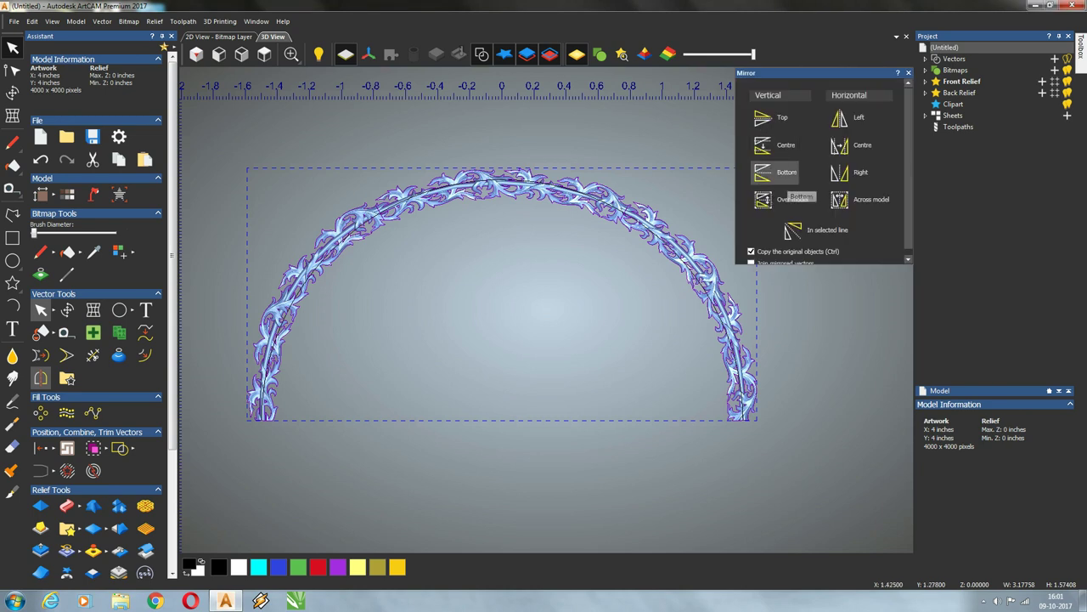
click(769, 173)
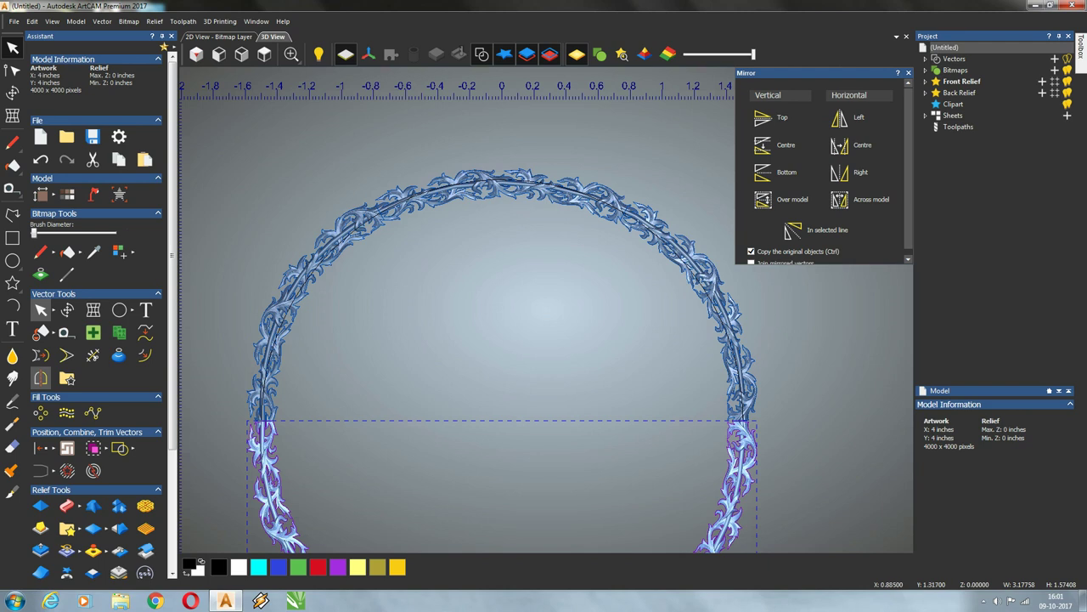
click(908, 73)
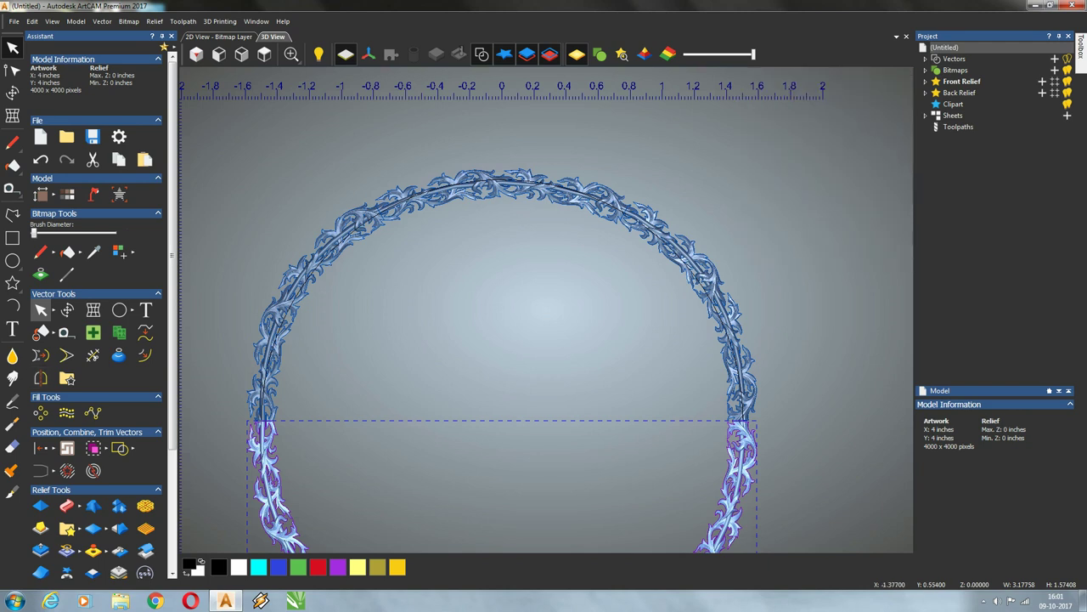
Step: Paste the upper and mirrored ornament pieces together into the relief and hide the vectors in the 3D view
shift+click(283, 337)
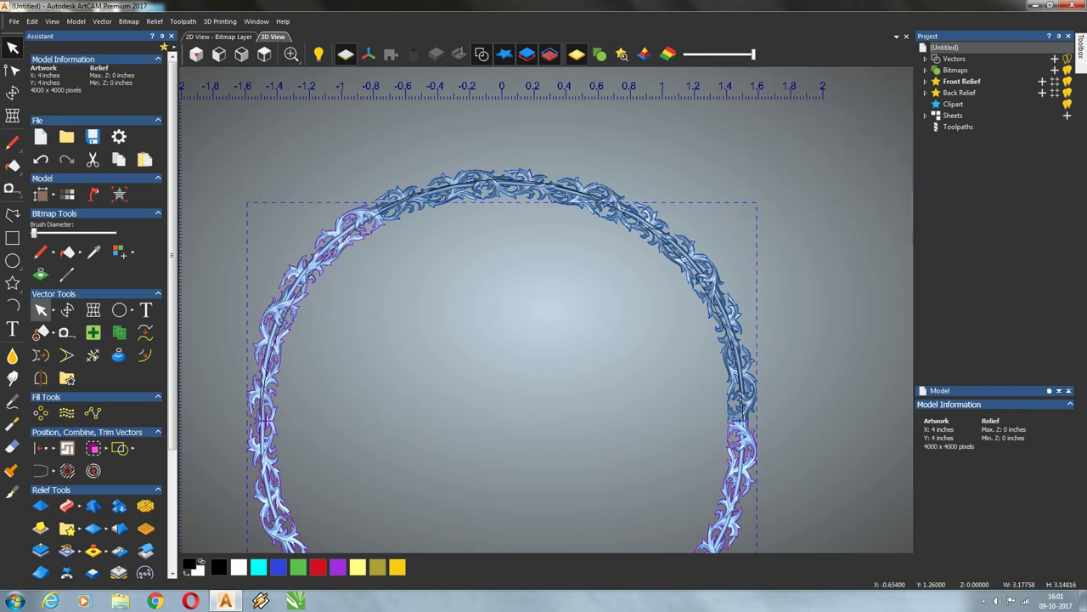
shift+click(398, 218)
shift+click(741, 416)
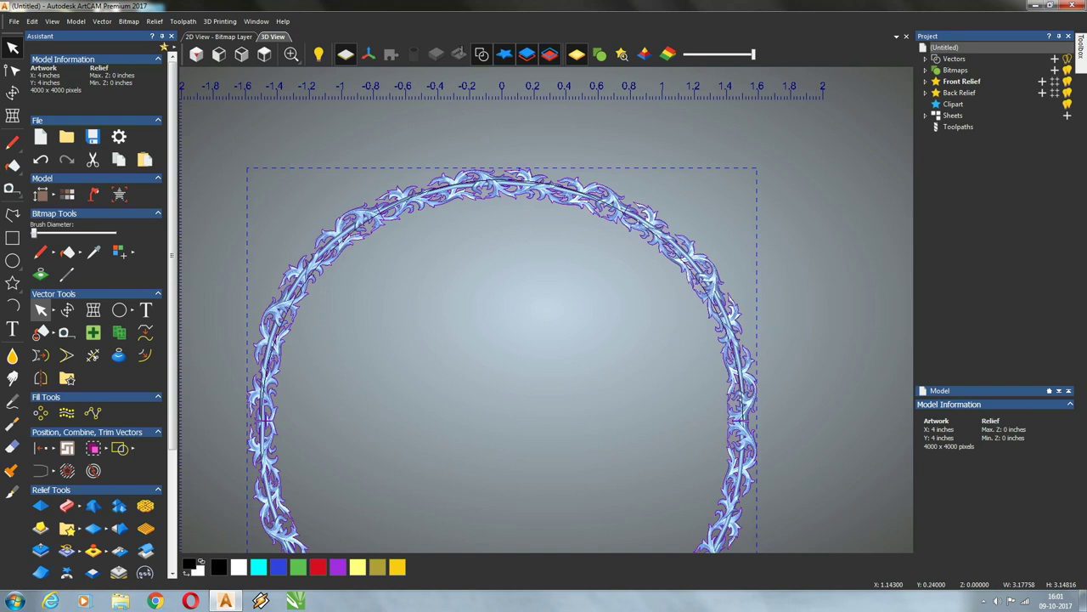
key(t)
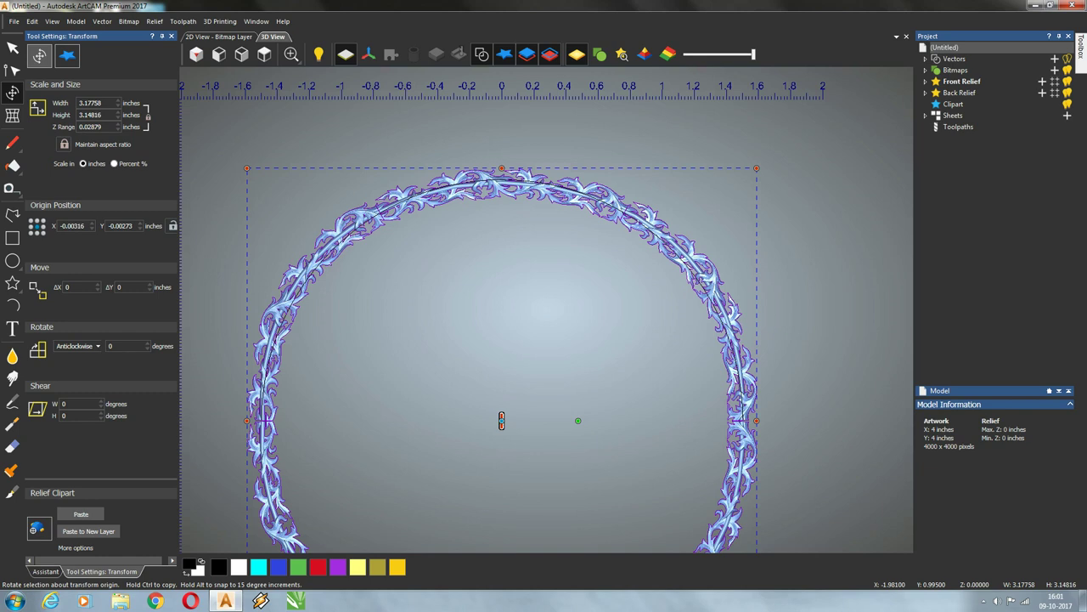
click(81, 514)
click(425, 192)
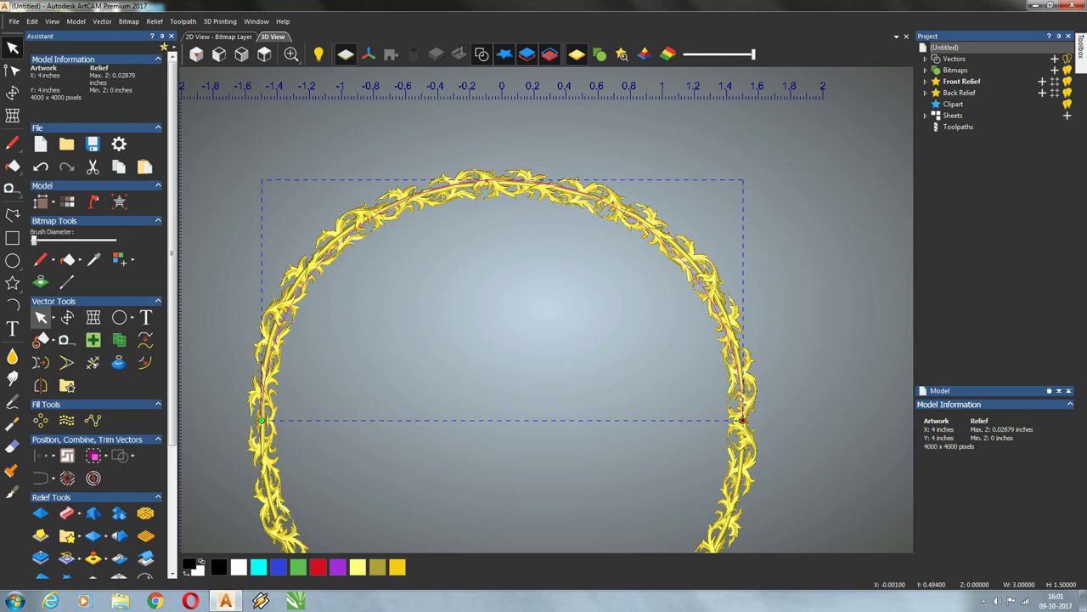
click(481, 54)
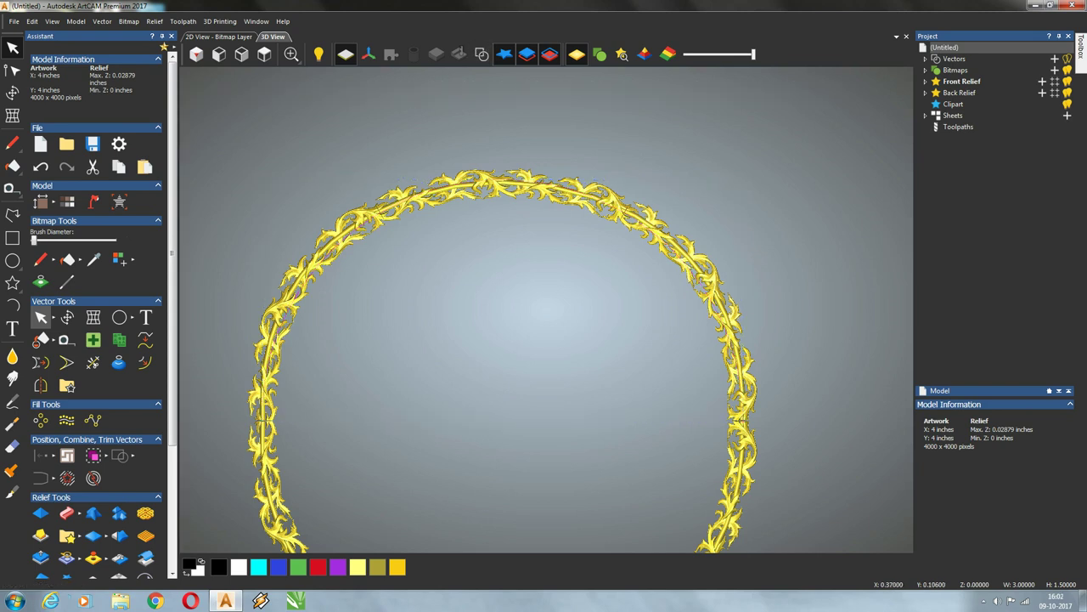
Step: Examine the pasted ornament ring in 3D from tilted and closer angles
middle_drag(605, 308, 586, 348)
scroll(587, 348, down, 1)
scroll(586, 348, down, 3)
scroll(556, 407, up, 4)
middle_drag(556, 408, 590, 347)
scroll(590, 347, down, 1)
scroll(306, 247, up, 4)
middle_drag(365, 356, 501, 340)
scroll(403, 327, up, 2)
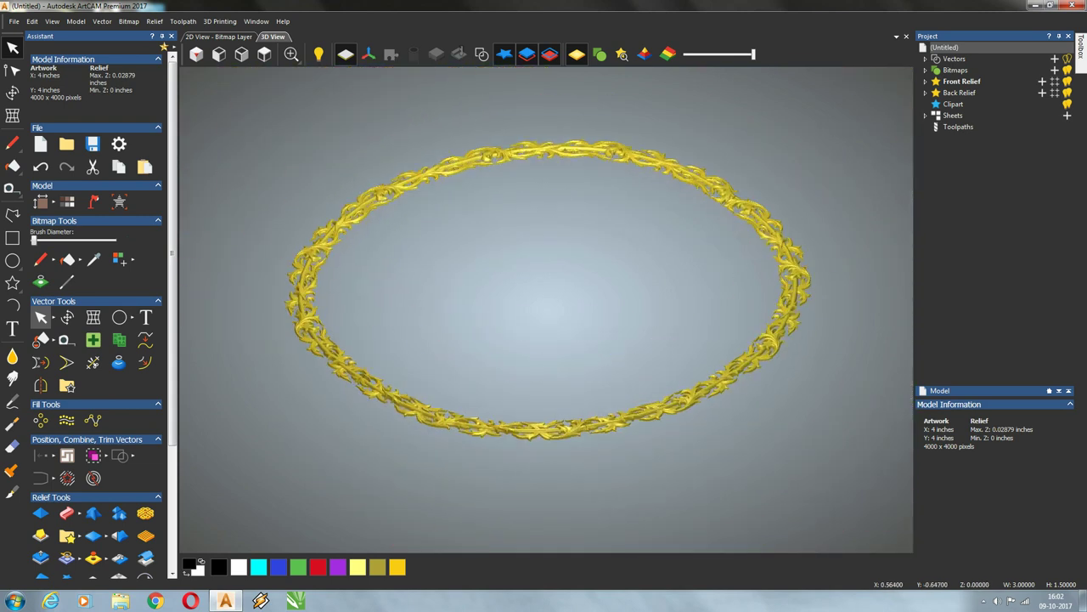
click(264, 54)
Step: Display the colour preview of the active relief in the 2D view and deselect the arc
click(219, 36)
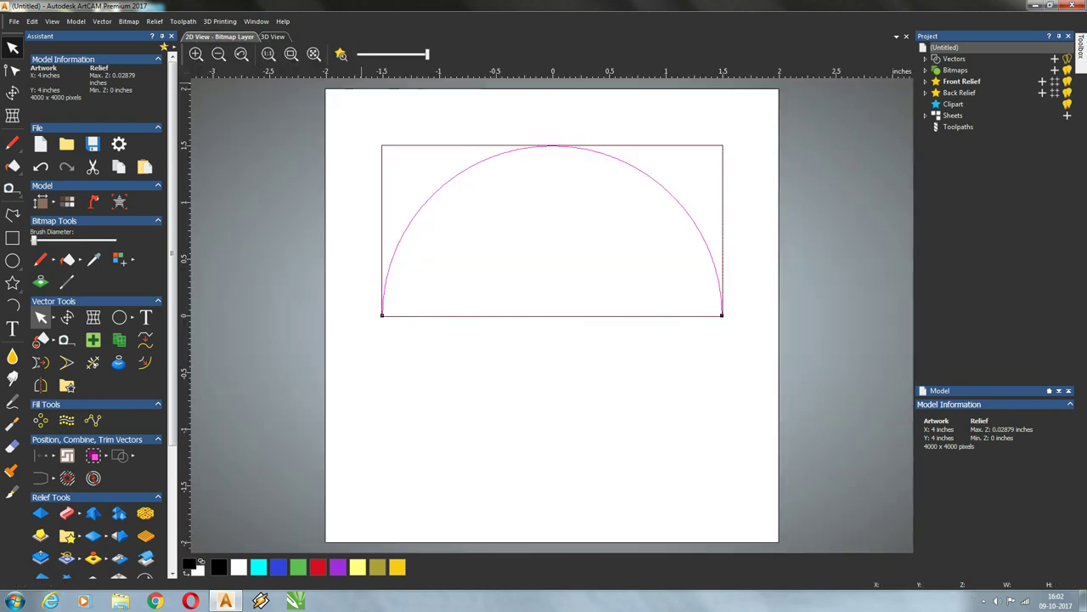
click(340, 54)
click(361, 233)
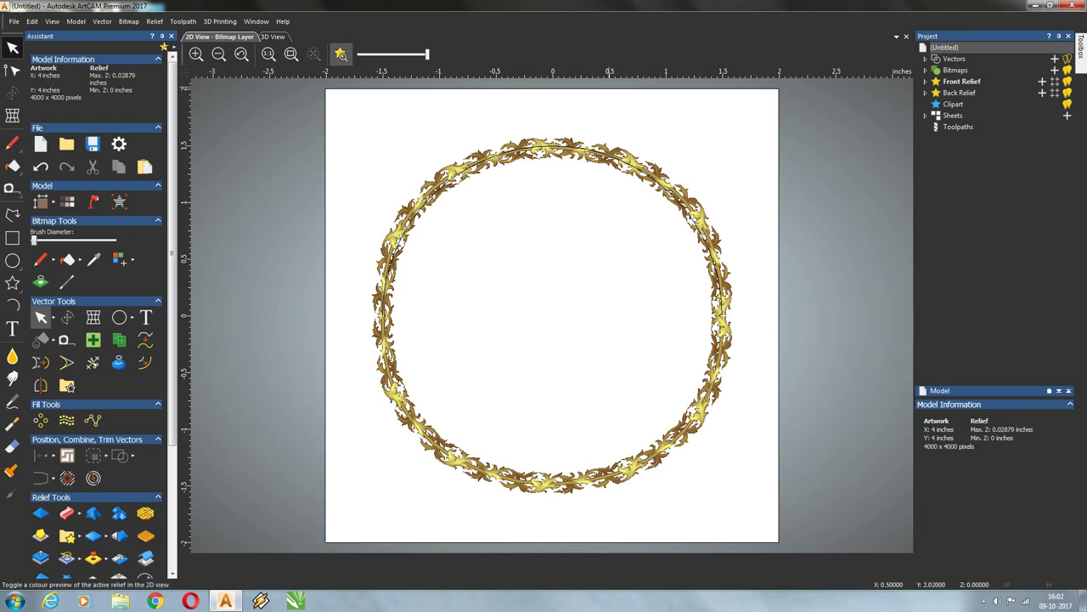
Step: Inspect the ornament ring in the 3D view from the isometric, side and top directions
click(273, 37)
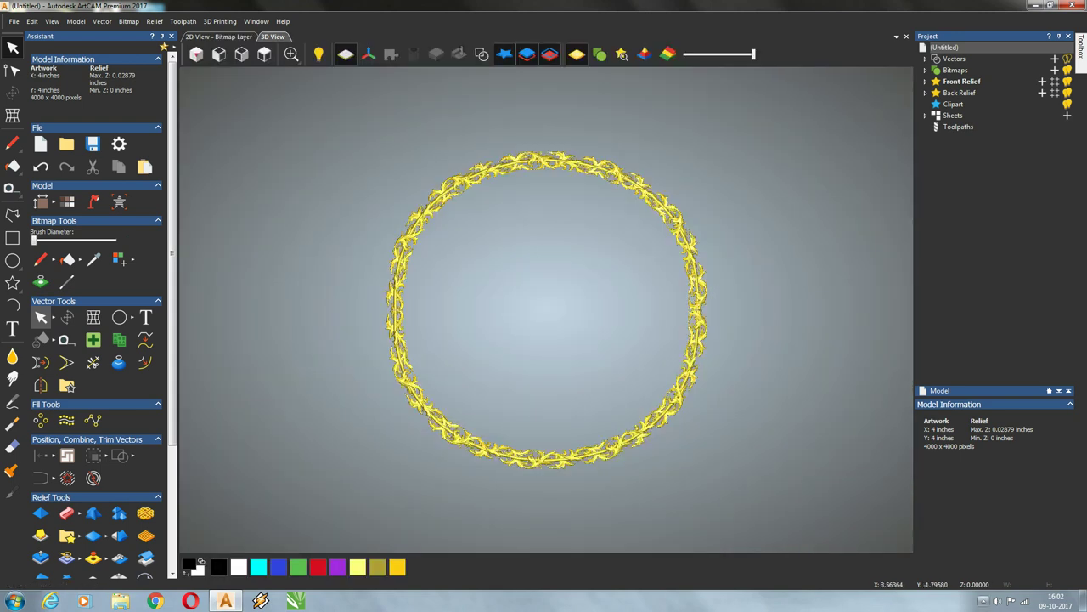
click(197, 54)
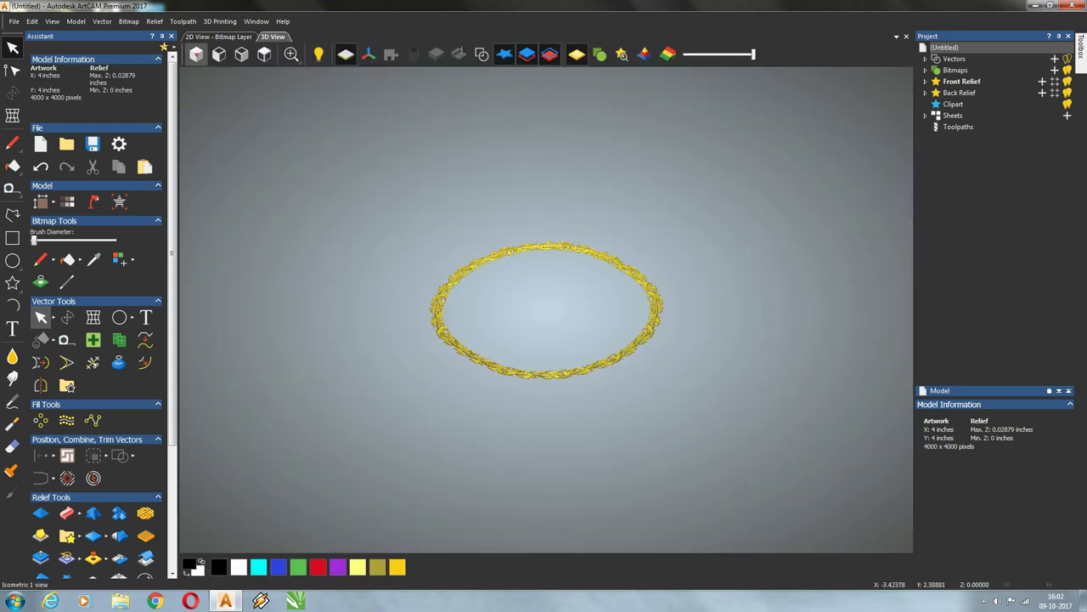
click(219, 54)
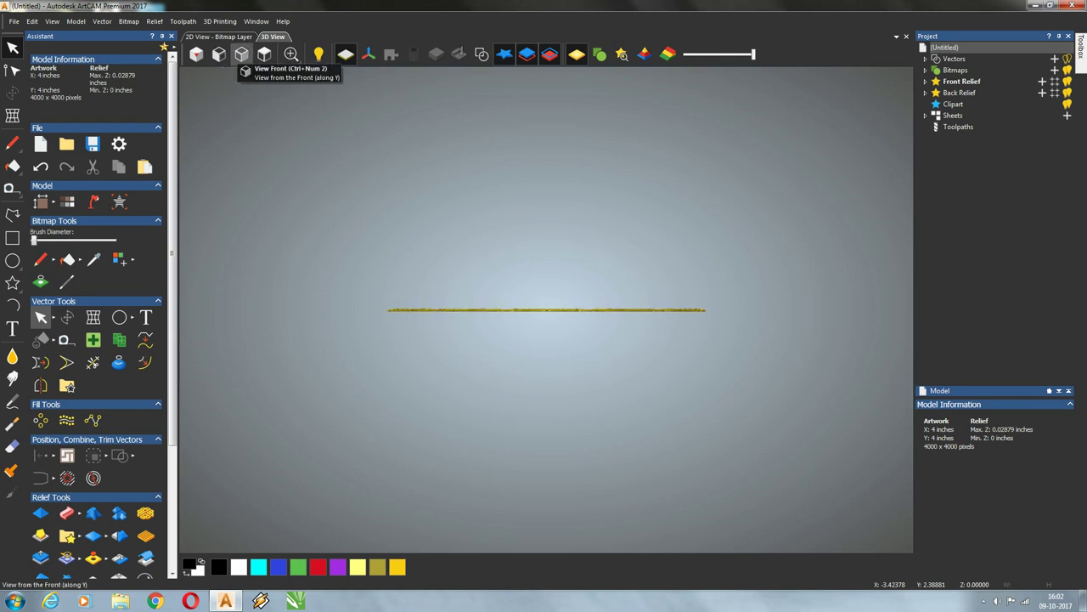
click(264, 53)
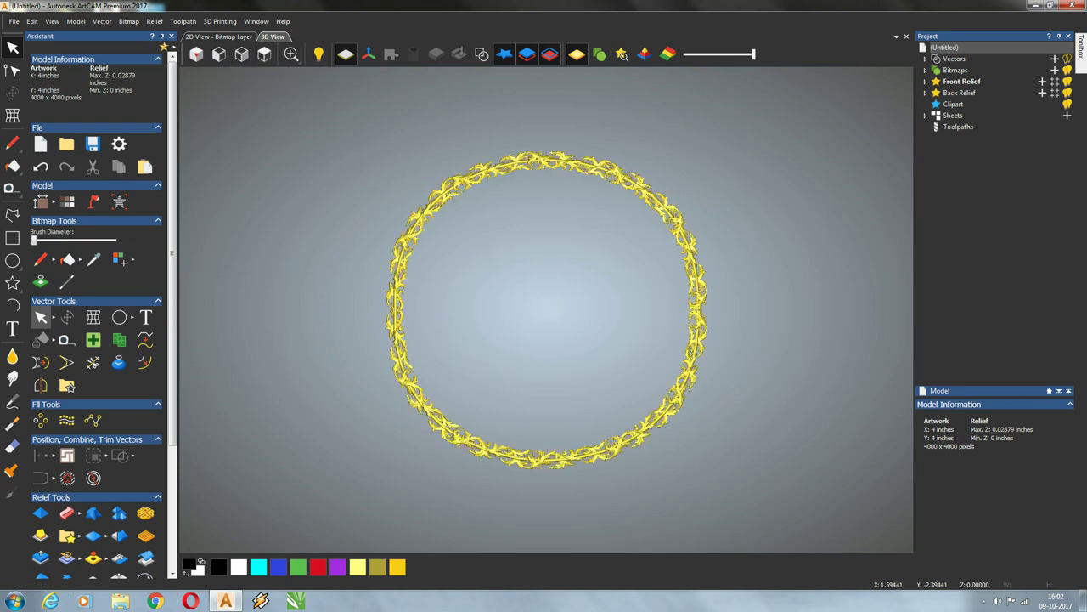